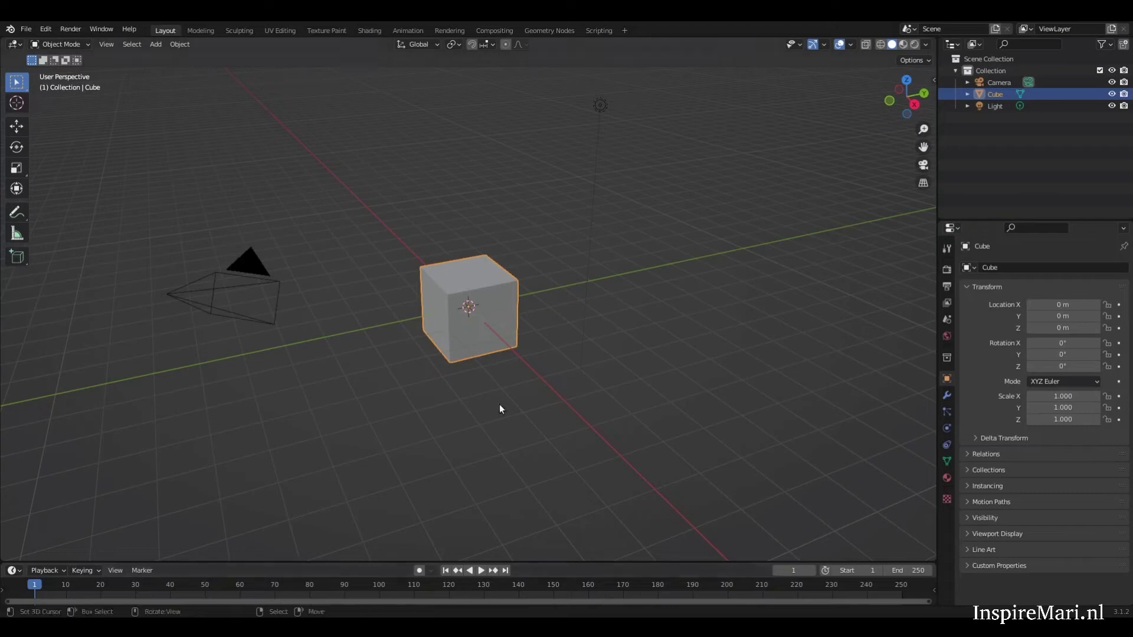
Replace the default cube with a new cylinder and enter mesh editing.
key("Delete")
key("shift+a")
left_click(608, 417)
key("Tab")
Extrude the cylinder's faces in place, undoing a stray extrusion.
right_click(634, 329)
mouse_move(635, 329)
middle_mouse_down()
mouse_move(648, 397)
mouse_move(611, 332)
mouse_move(555, 337)
middle_mouse_up()
right_click(625, 398)
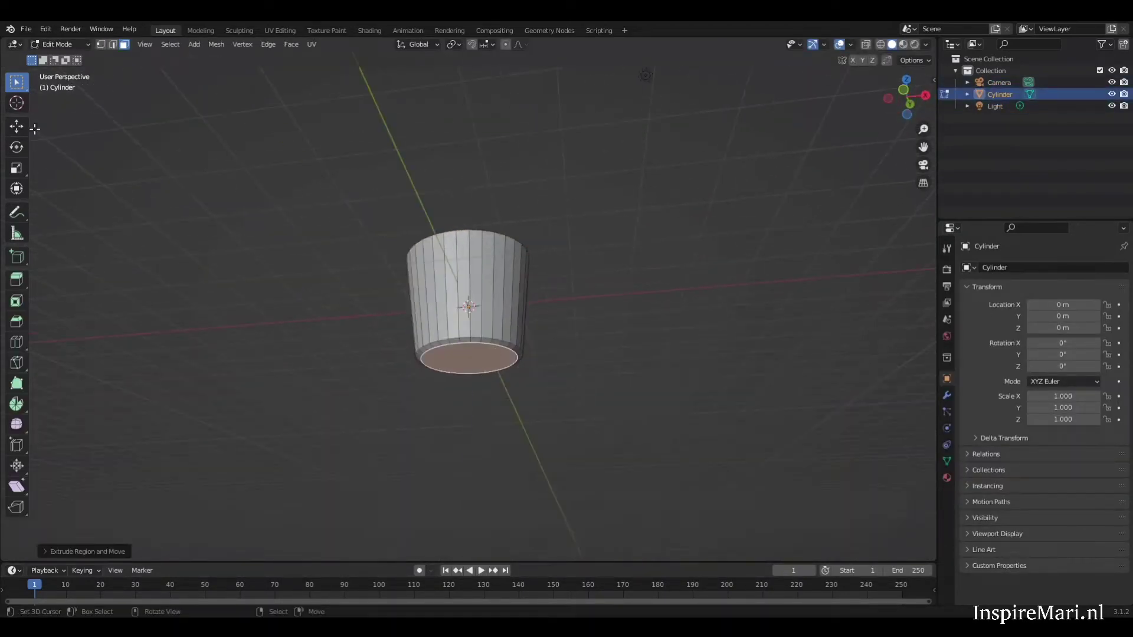
right_click(472, 310)
scroll(472, 309, "up", 4)
mouse_move(472, 310)
middle_mouse_down()
mouse_move(555, 457)
mouse_move(550, 343)
middle_mouse_up()
right_click(547, 454)
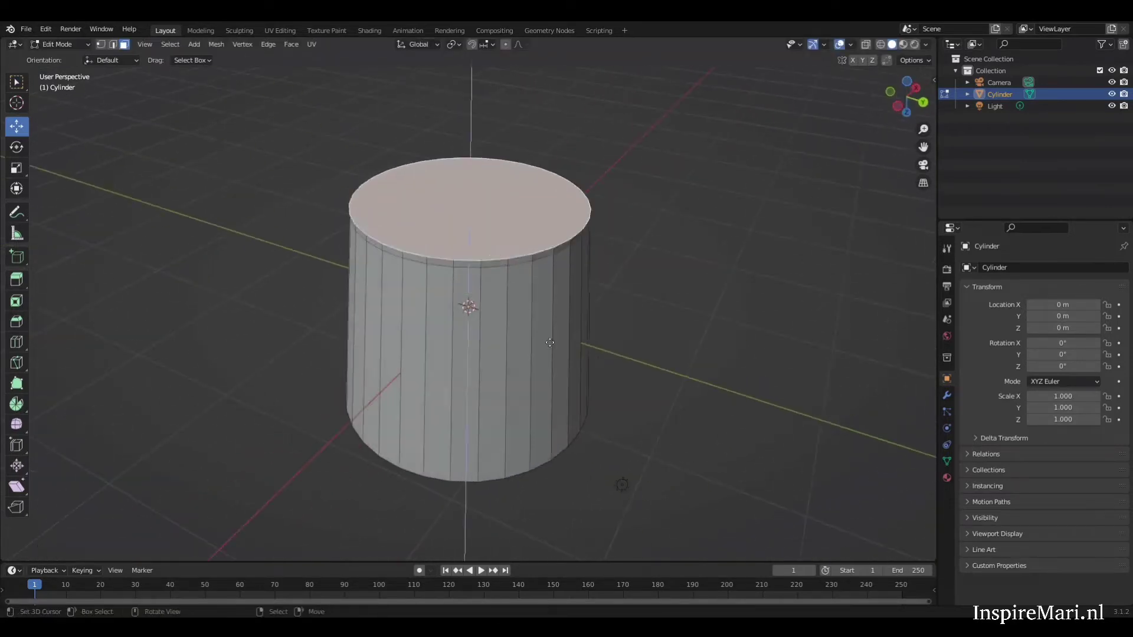
right_click(478, 241)
key("ctrl+z")
key("Tab")
Widen and raise the top face and shrink an inner face to form the flared lip.
middle_click_drag(452, 285, 572, 258)
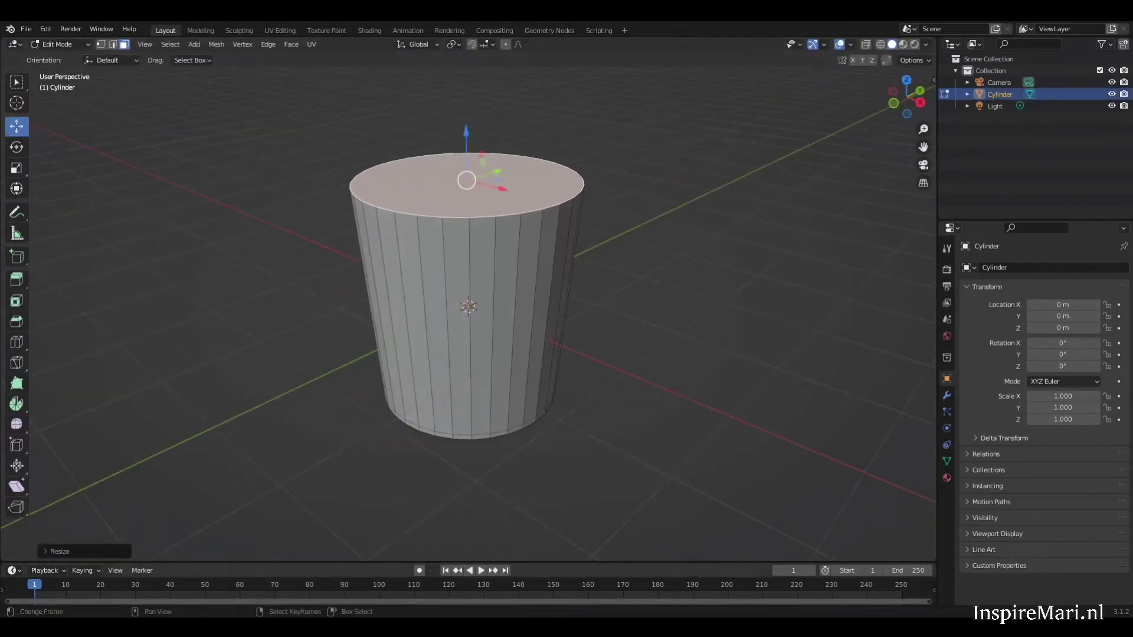
middle_click_drag(531, 328, 546, 296)
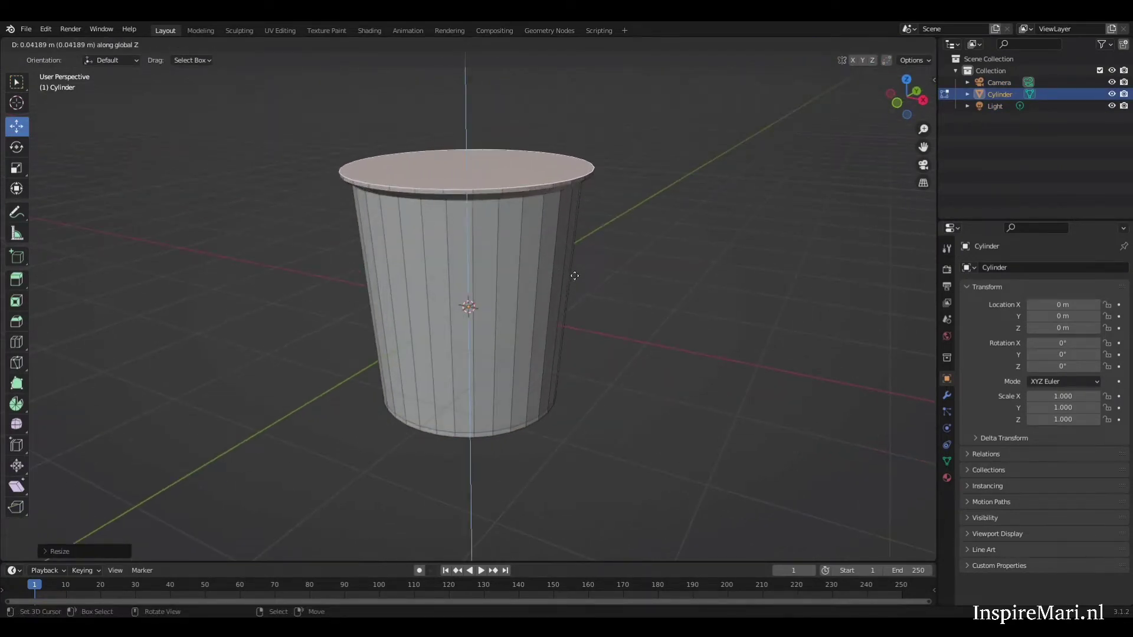
left_click(594, 325)
middle_click_drag(595, 325, 596, 431, "shift")
left_click_drag(481, 245, 482, 233)
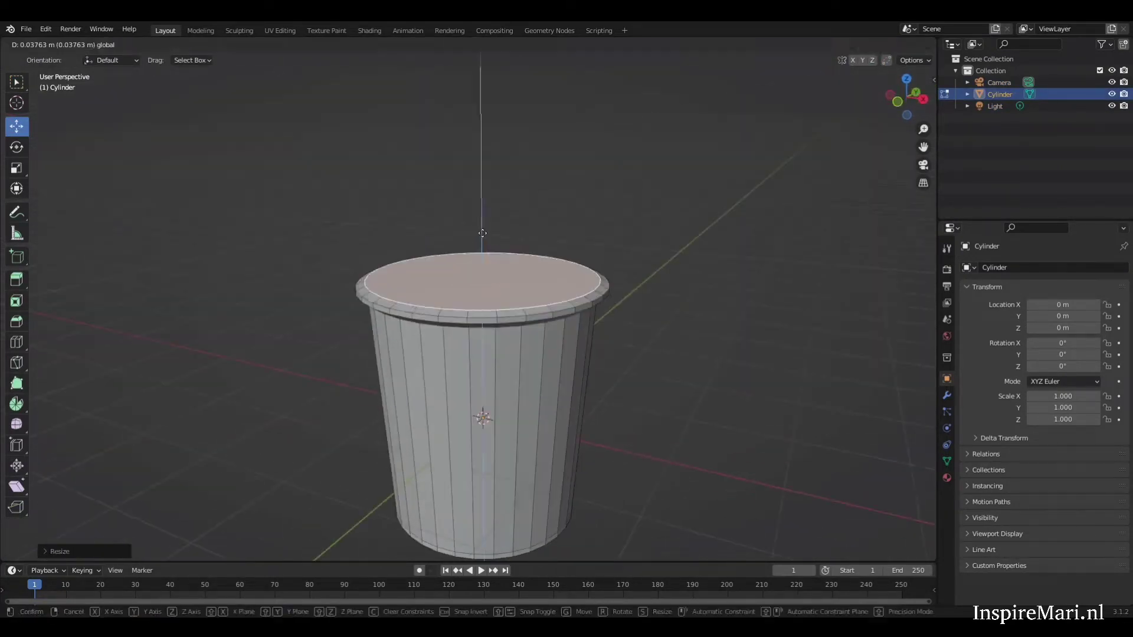
left_click(575, 394)
Delete the top face to open the cup.
key("x")
left_click(490, 337)
key("Tab")
mouse_move(631, 391)
middle_mouse_down()
mouse_move(490, 499)
mouse_move(643, 249)
middle_mouse_up()
scroll(718, 326, "up", 3)
Add edge loops just below the cup's rim and slide them into place.
key("Tab")
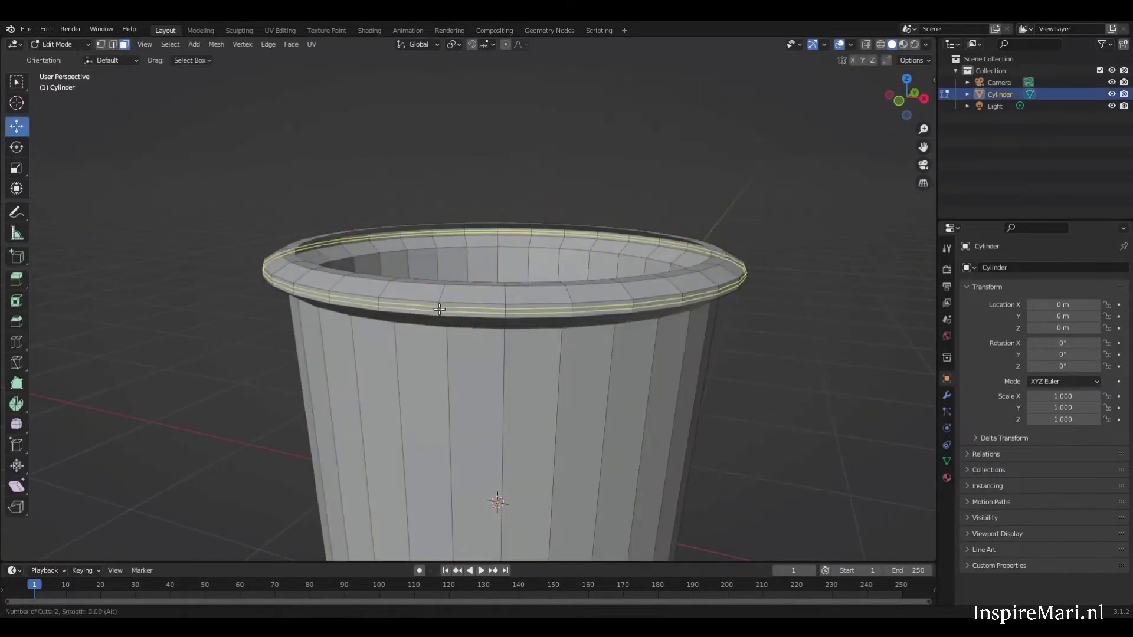
left_click(515, 546)
left_click(315, 268)
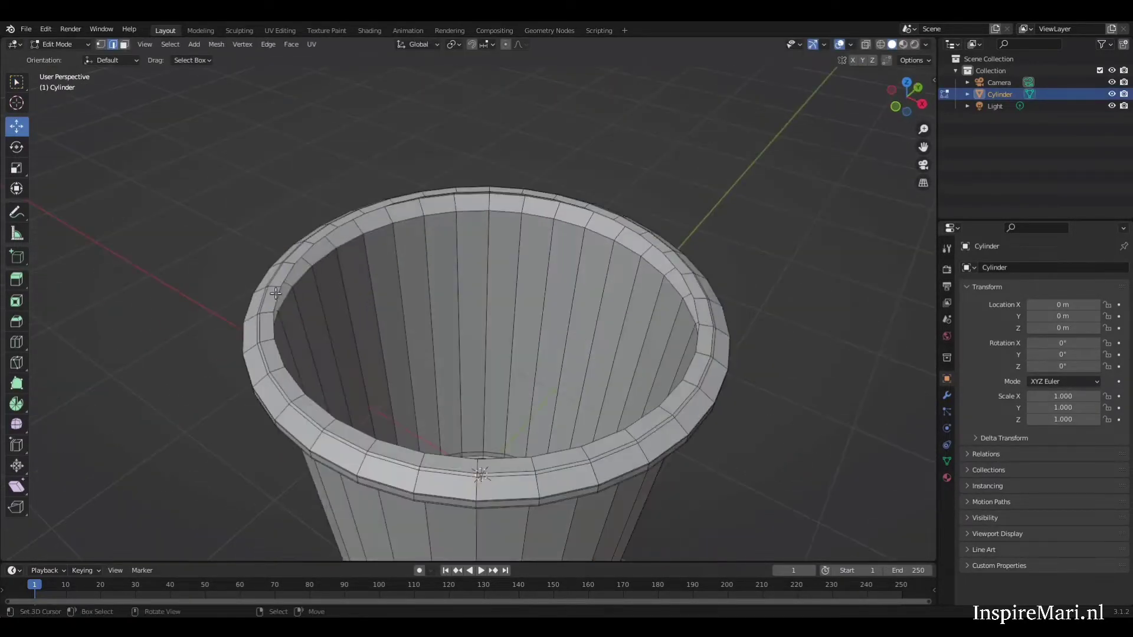
middle_click_drag(315, 267, 323, 525)
key("ctrl+r")
left_click(322, 525)
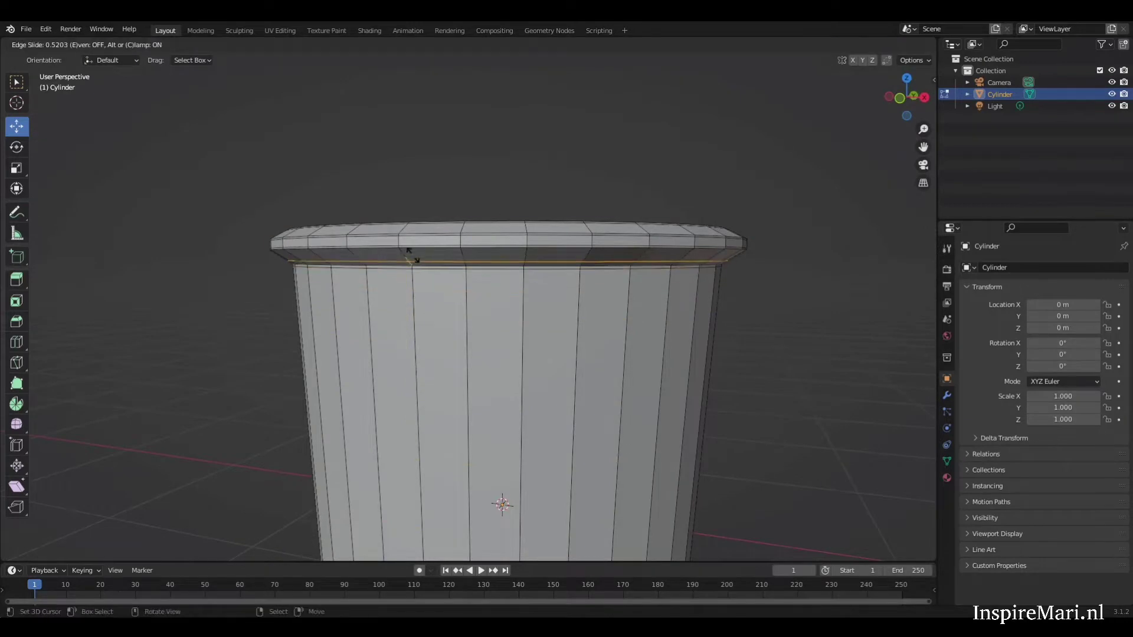
left_click(415, 257)
Add a supporting edge loop near the bottom of the cup.
key("ctrl+r")
mouse_move(415, 257)
middle_mouse_down()
mouse_move(444, 415)
mouse_move(508, 306)
middle_mouse_up()
left_click(454, 417)
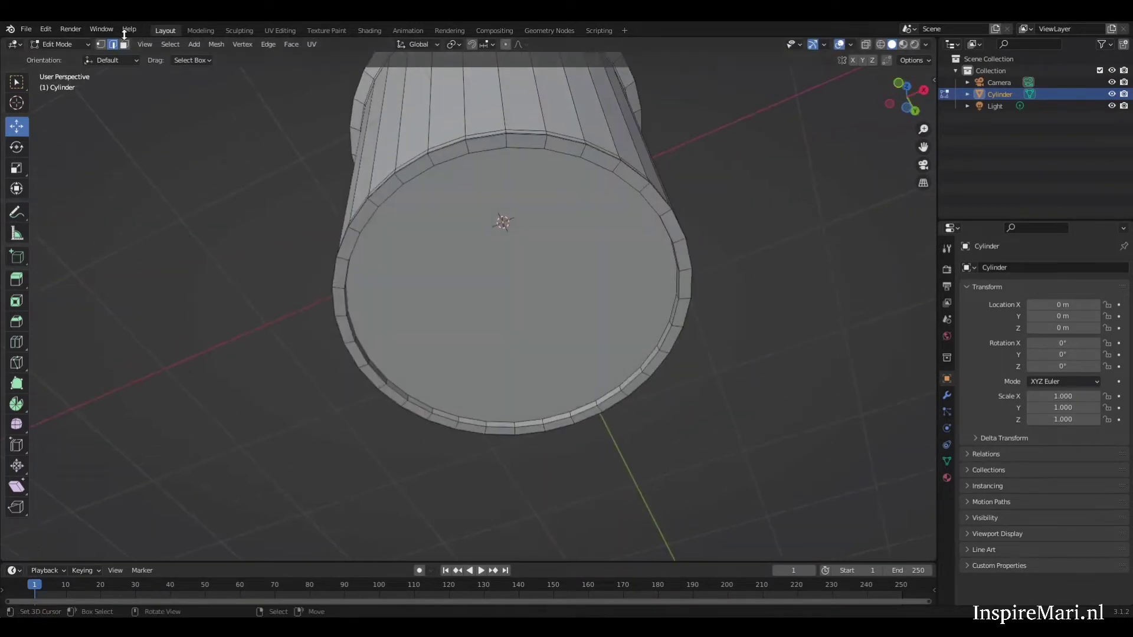
left_click(506, 303)
key("Tab")
Add a level-2 Subdivision modifier and shade the cup smooth.
mouse_move(587, 397)
middle_mouse_down()
mouse_move(696, 279)
mouse_move(767, 354)
middle_mouse_up()
left_click(948, 396)
key("ctrl+2")
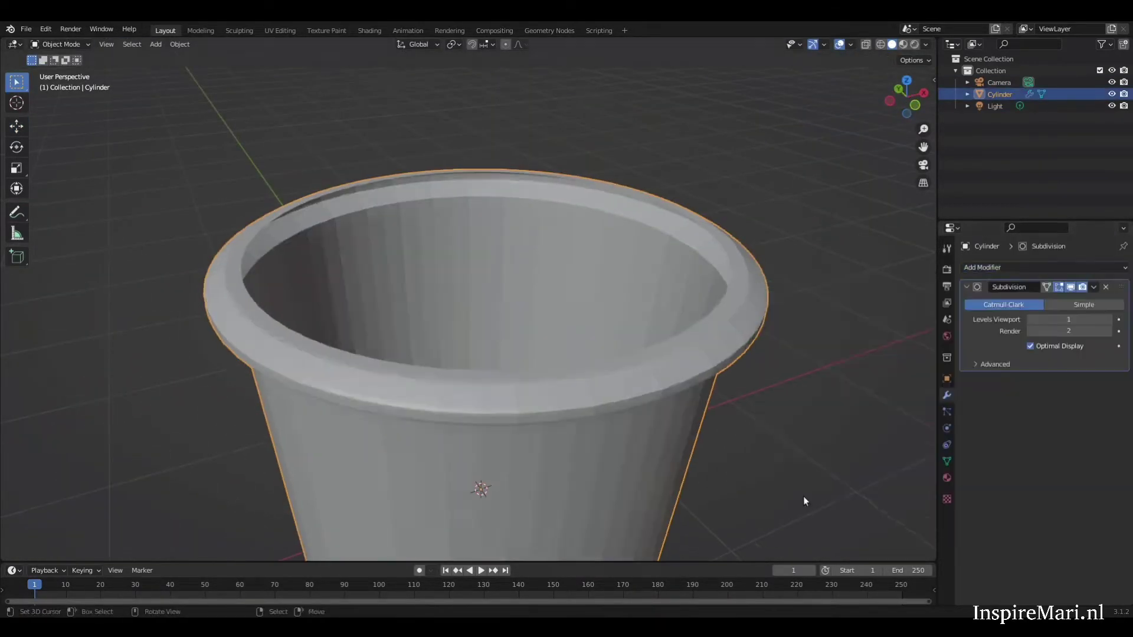
mouse_move(804, 498)
middle_mouse_down()
mouse_move(466, 386)
mouse_move(413, 295)
middle_mouse_up()
left_click(179, 44)
left_click(199, 164)
middle_click_drag(702, 459, 738, 413)
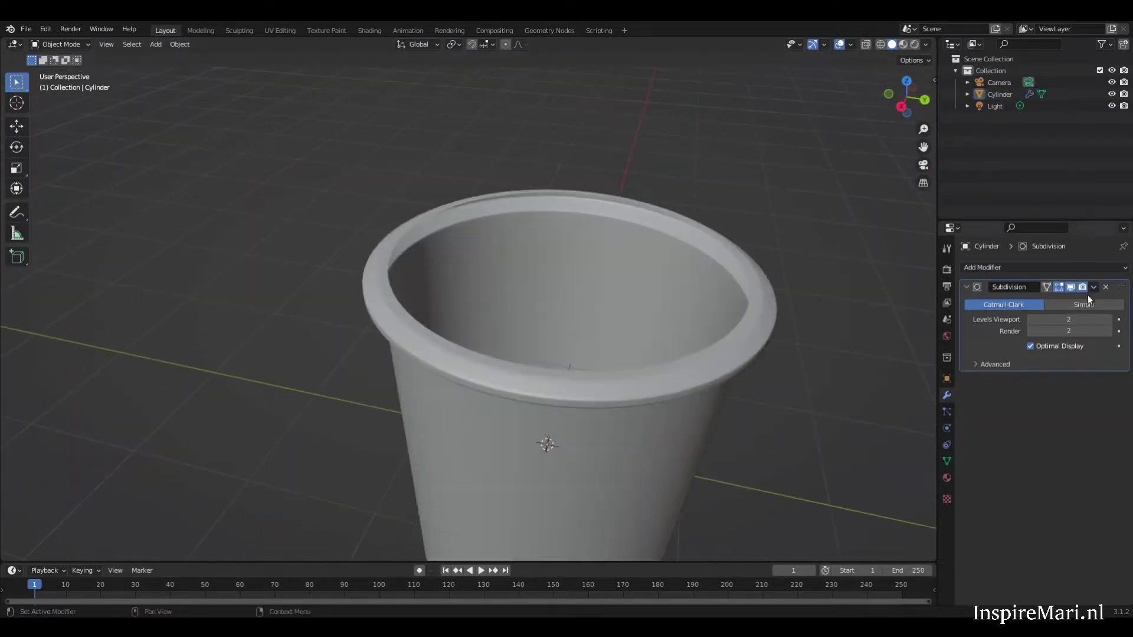
left_click(1106, 286)
Add a Solidify modifier with 0.03 m wall thickness to the cup.
left_click(1004, 267)
left_click(872, 469)
scroll(428, 293, "up", 3)
left_click(1109, 320)
scroll(582, 303, "down", 3)
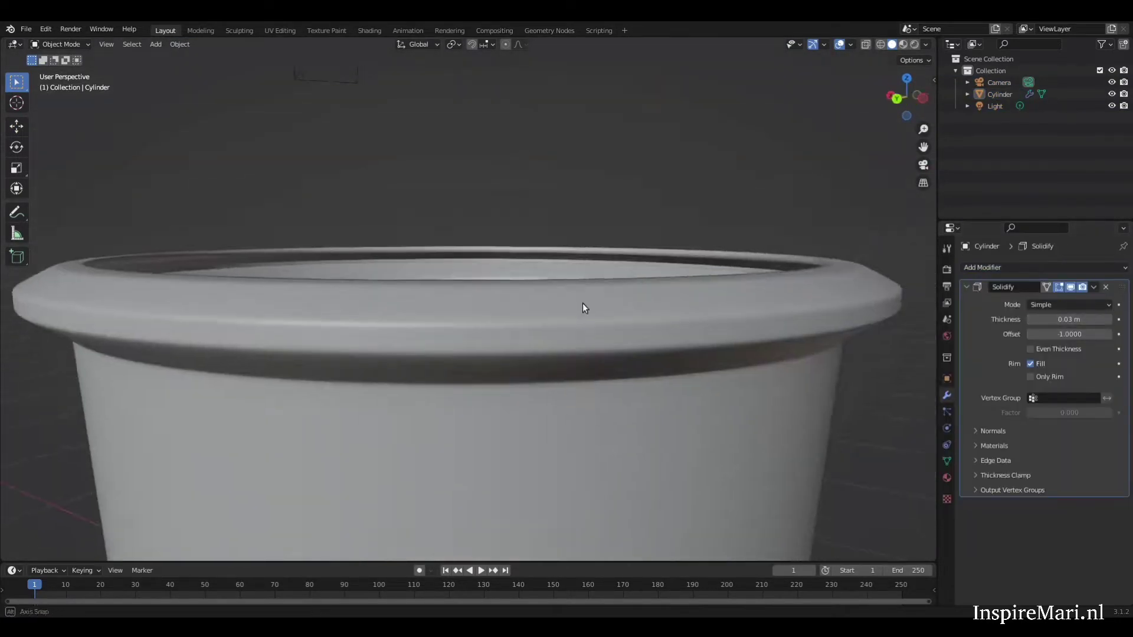
mouse_move(583, 302)
middle_mouse_down()
mouse_move(647, 434)
mouse_move(621, 311)
middle_mouse_up()
key("KP_1")
Add a cylinder, flatten it to lid height and lower it onto the cup's rim.
key("shift+a")
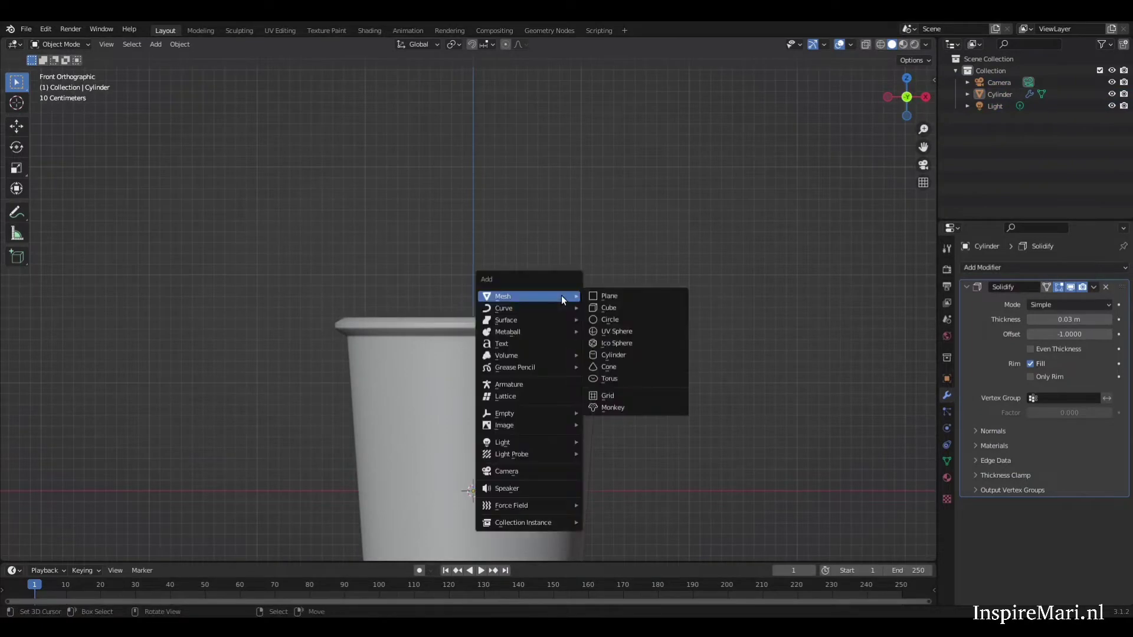
left_click(614, 356)
key("g")
key("z")
key("Return")
key("s")
key("z")
key("Return")
key("g")
key("z")
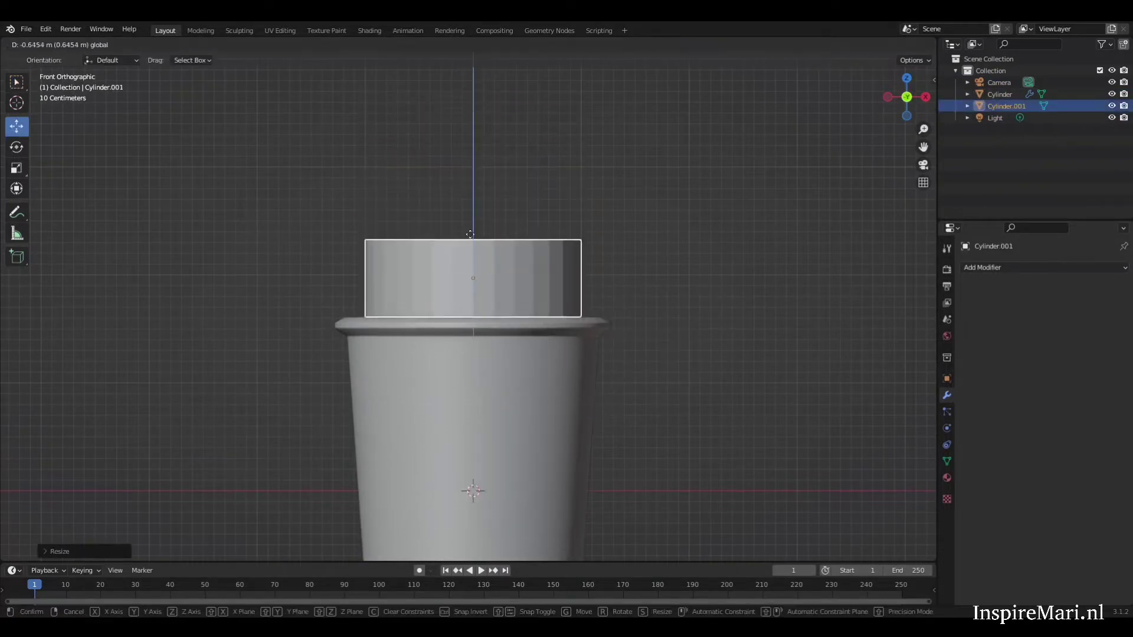
key("Return")
Raise the lid's top face and extrude it, tapering it inward.
middle_click_drag(479, 231, 459, 239)
key("Tab")
left_click(459, 239)
key("g")
key("z")
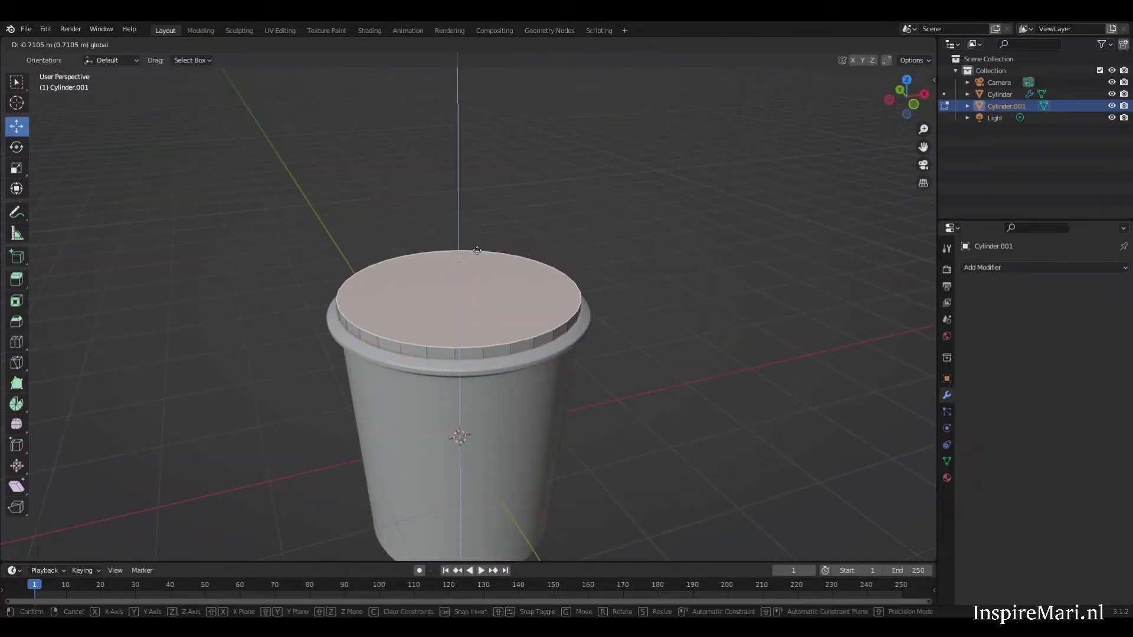
key("Return")
key("e")
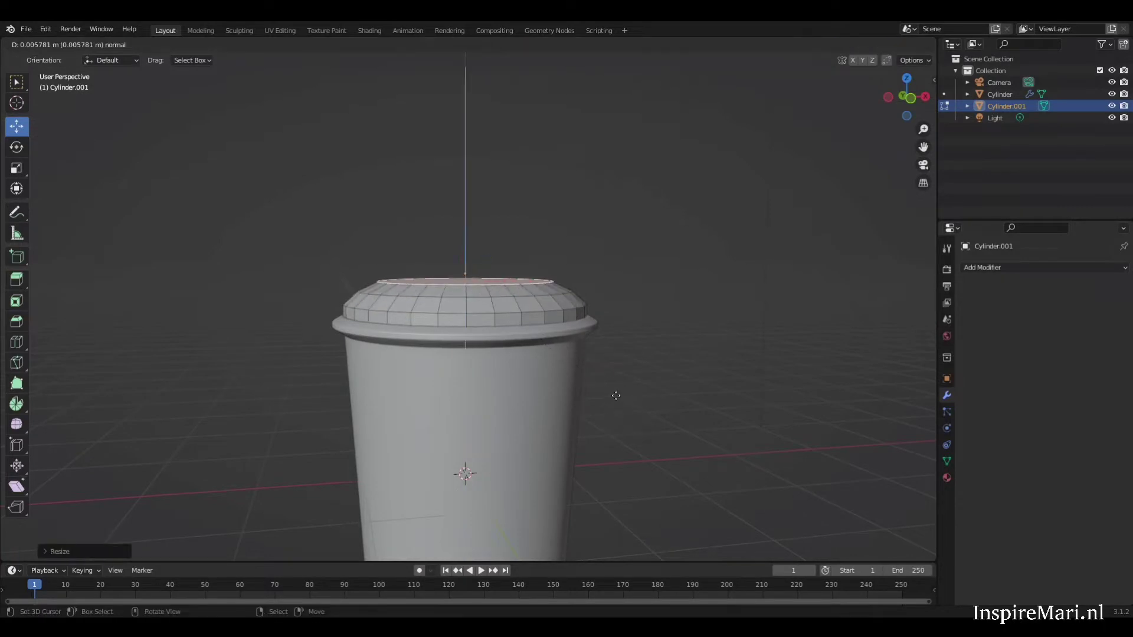
key("Return")
Raise the top face further and shrink it to complete the dome.
key("g")
key("z")
key("Return")
middle_click_drag(458, 237, 491, 274)
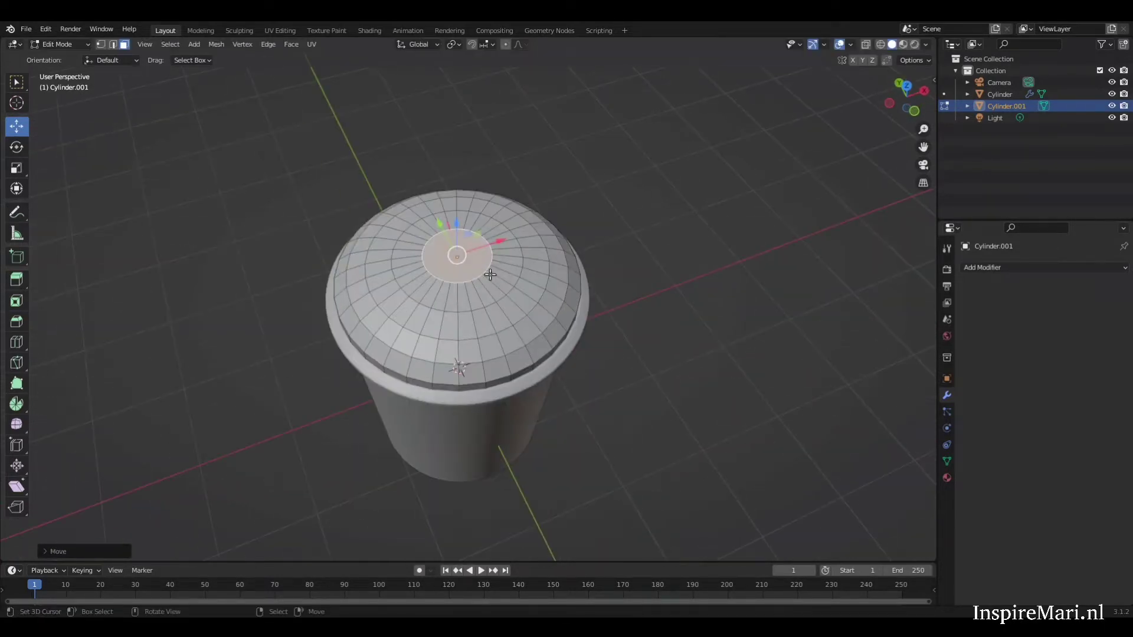
key("Return")
key("Tab")
Slide an edge loop on the dome to shape the lid's flat brim.
mouse_move(607, 322)
middle_mouse_down()
mouse_move(650, 304)
mouse_move(450, 259)
mouse_move(400, 210)
mouse_move(431, 254)
middle_mouse_up()
key("Tab")
key("g")
key("g")
left_click(400, 210)
key("Tab")
Add and apply Subdivision smoothing and a 0.01 m Solidify to the lid.
key("ctrl+1")
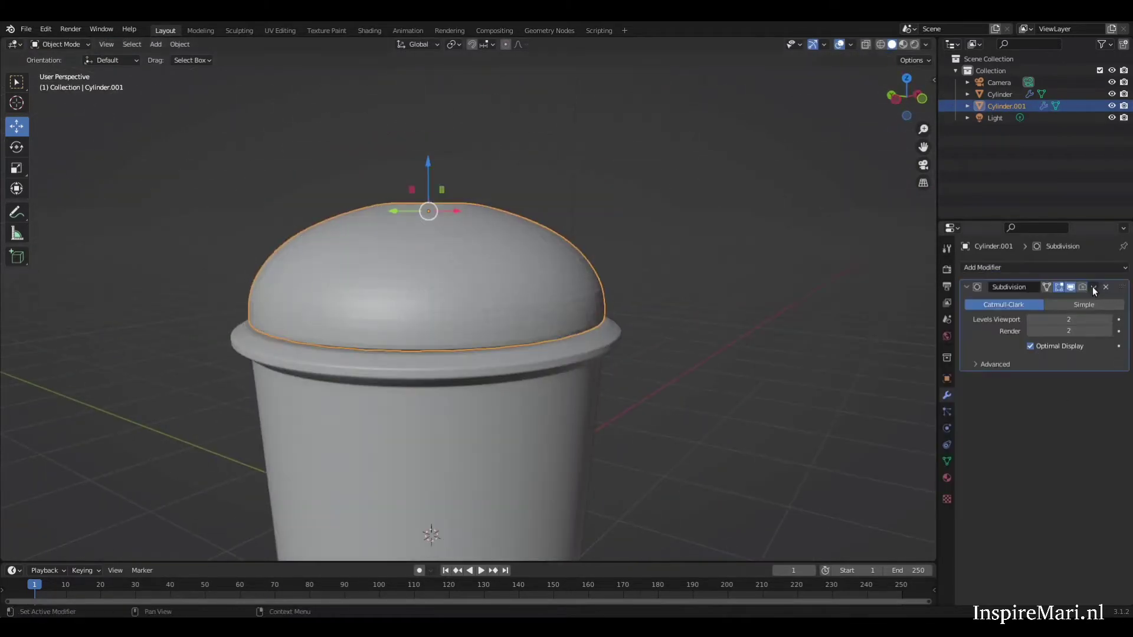
key("ctrl+a")
left_click(1004, 268)
left_click(838, 458)
scroll(650, 354, "up", 5)
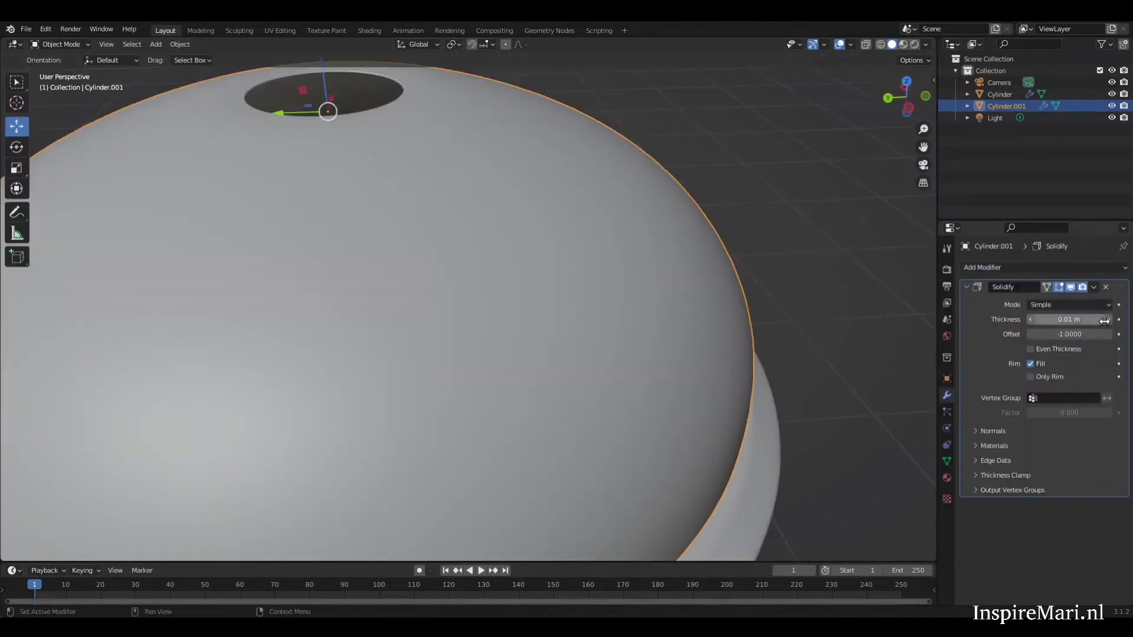
key("ctrl+a")
scroll(571, 328, "down", 5)
Deselect the lid and return to a straight front view of the cup.
left_click(388, 152)
scroll(649, 400, "up", 3)
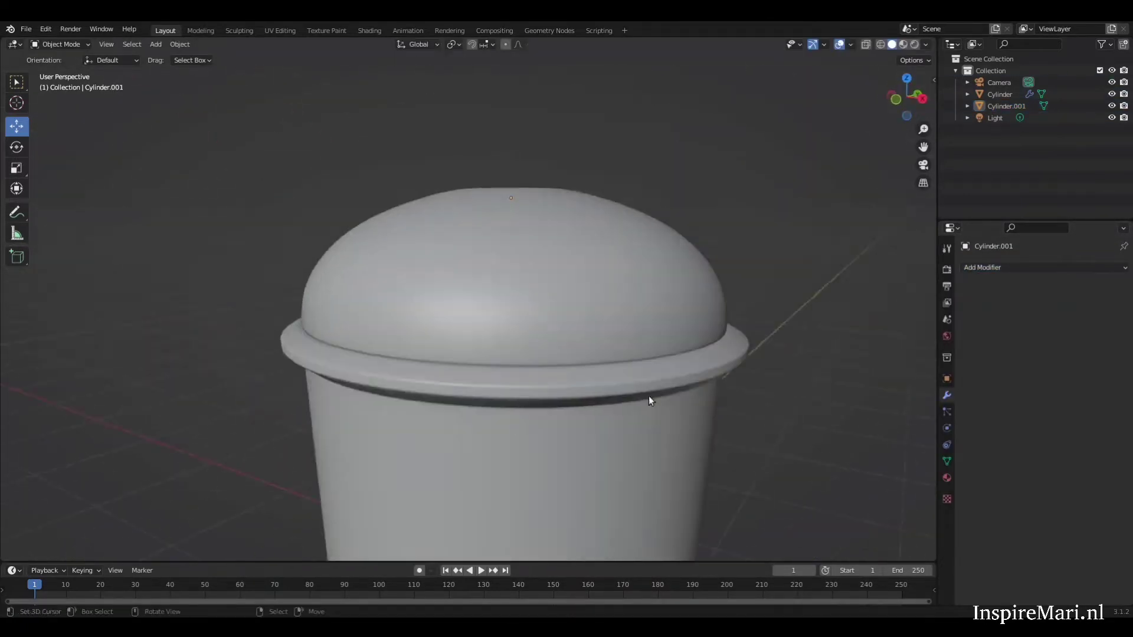
scroll(649, 401, "down", 4)
middle_click_drag(700, 411, 524, 364)
key("KP_1")
Add a new cylinder and shrink it to straw width in top wireframe view.
key("shift+a")
left_click(522, 450)
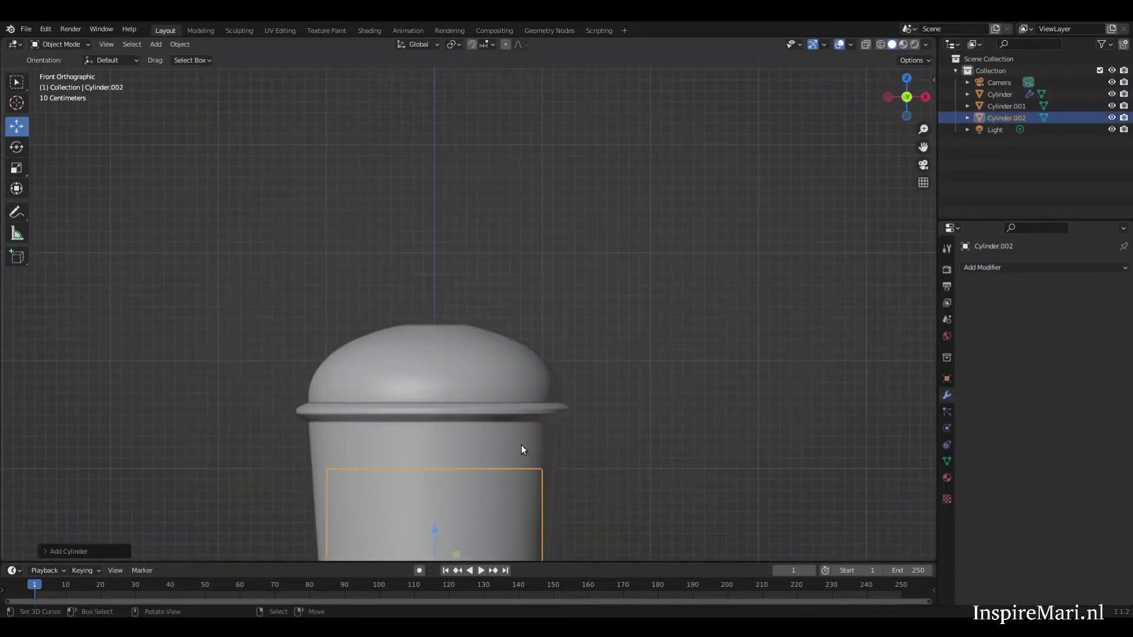
key("KP_7")
key("shift+z")
key("s")
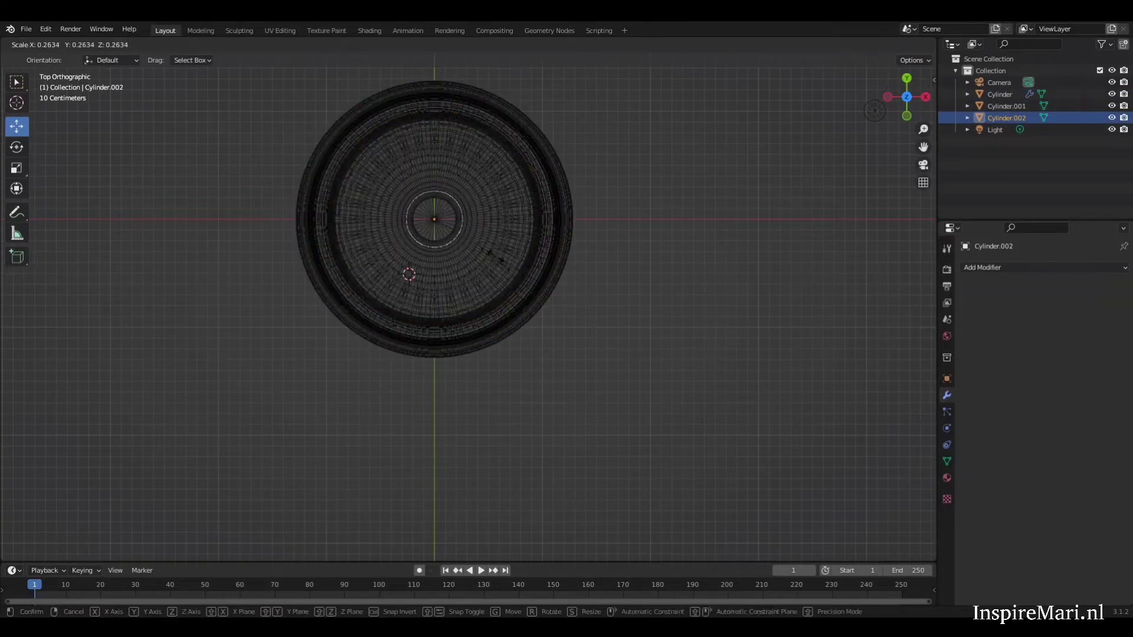
middle_click_drag(464, 236, 463, 307)
Stretch the straw taller and delete its end faces.
key("Tab")
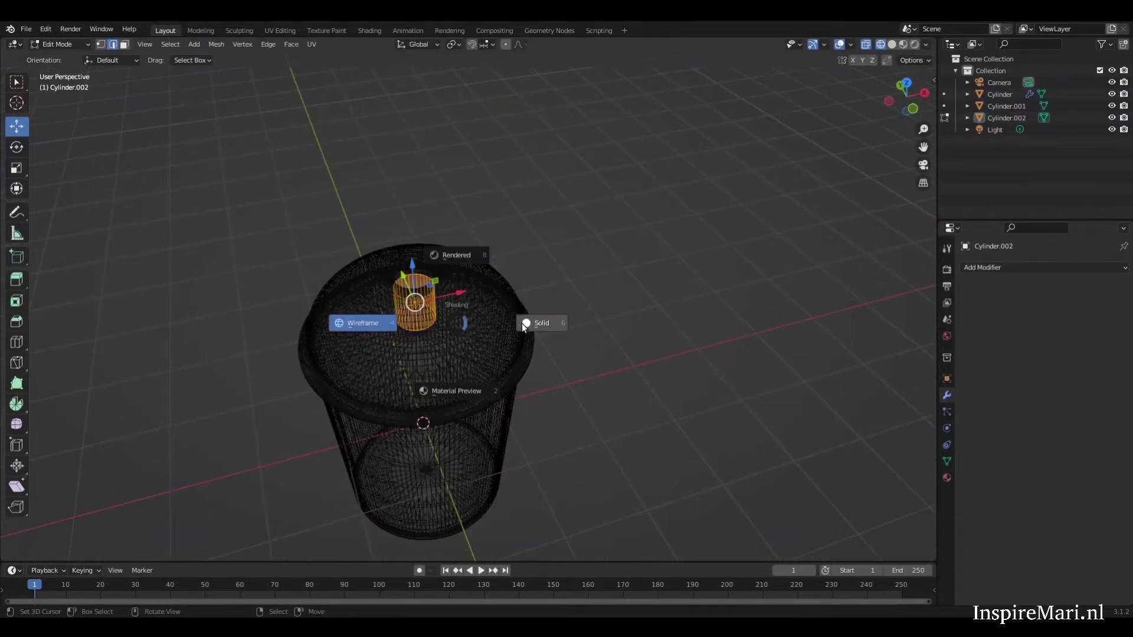
left_click(523, 322)
key("Tab")
middle_click_drag(584, 319, 455, 405)
key("Tab")
key("x")
left_click(508, 367)
key("Tab")
Resize the straw and lower it so it stands through the lid.
key("s")
left_click(561, 360)
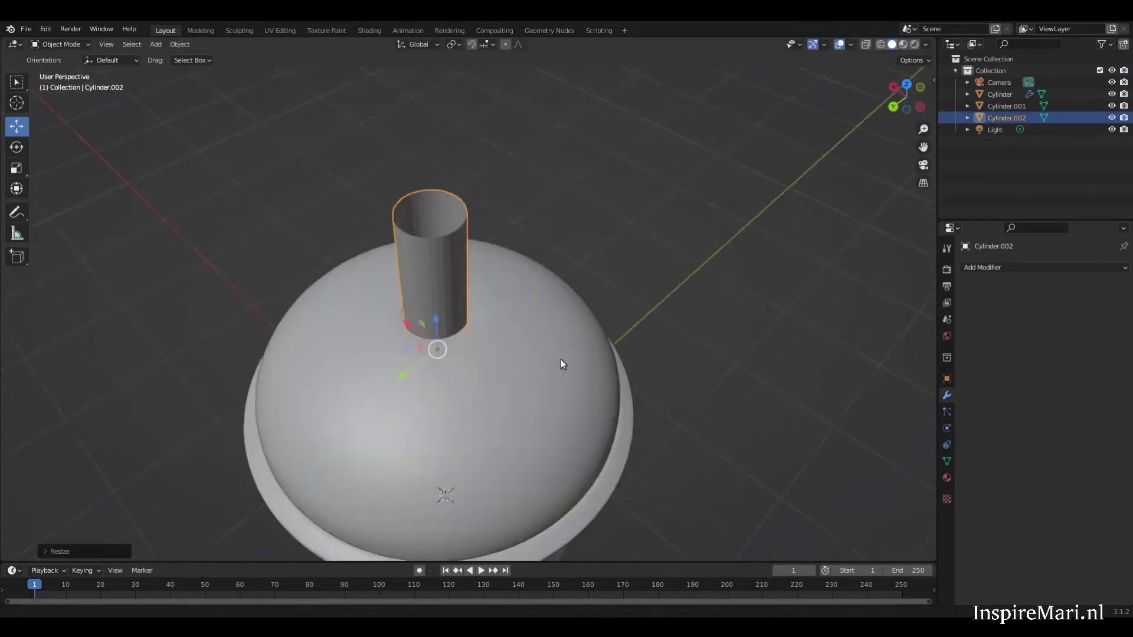
middle_click_drag(561, 364, 520, 343)
key("g")
key("z")
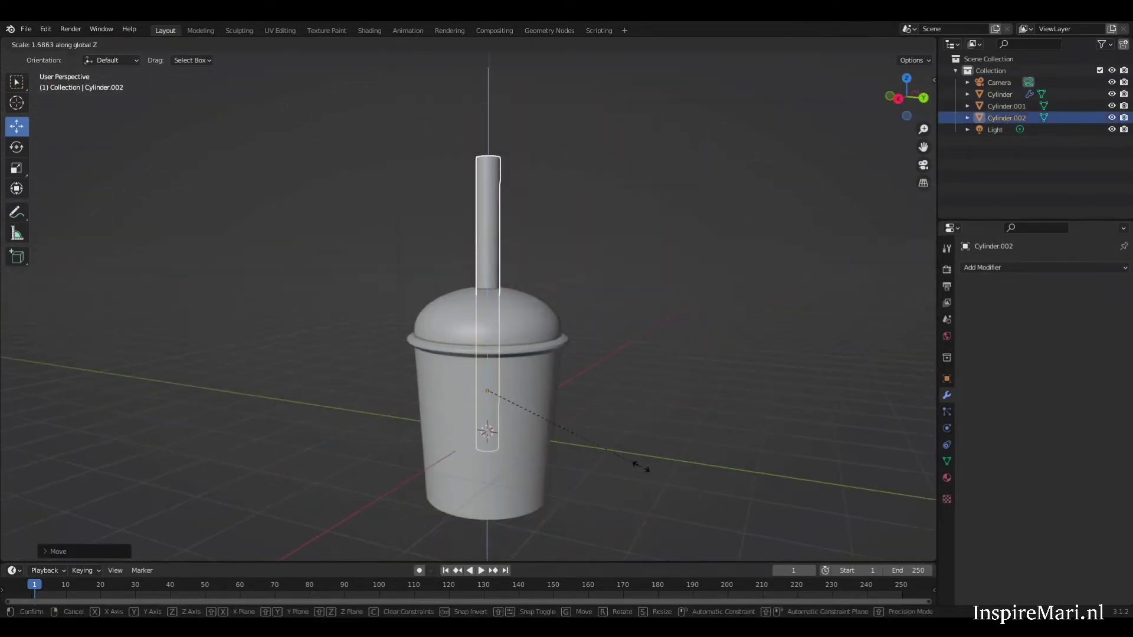
left_click(505, 399)
mouse_move(505, 399)
middle_mouse_down()
mouse_move(470, 390)
mouse_move(527, 311)
middle_mouse_up()
left_click(488, 367)
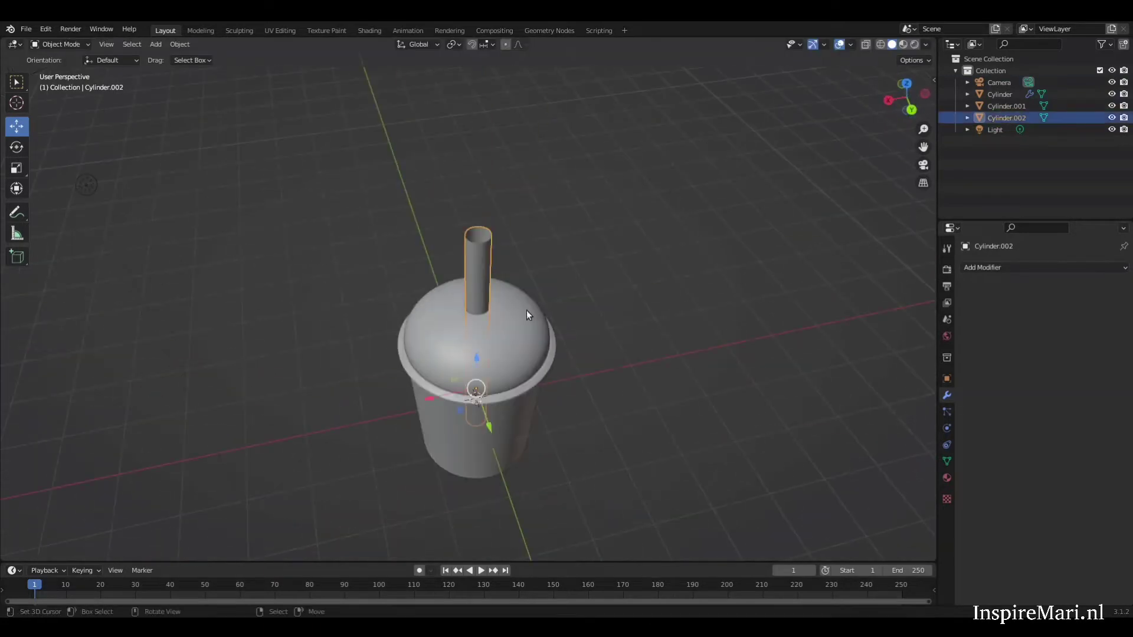
left_click(489, 386)
middle_click_drag(489, 387, 592, 409)
scroll(576, 253, "up", 5)
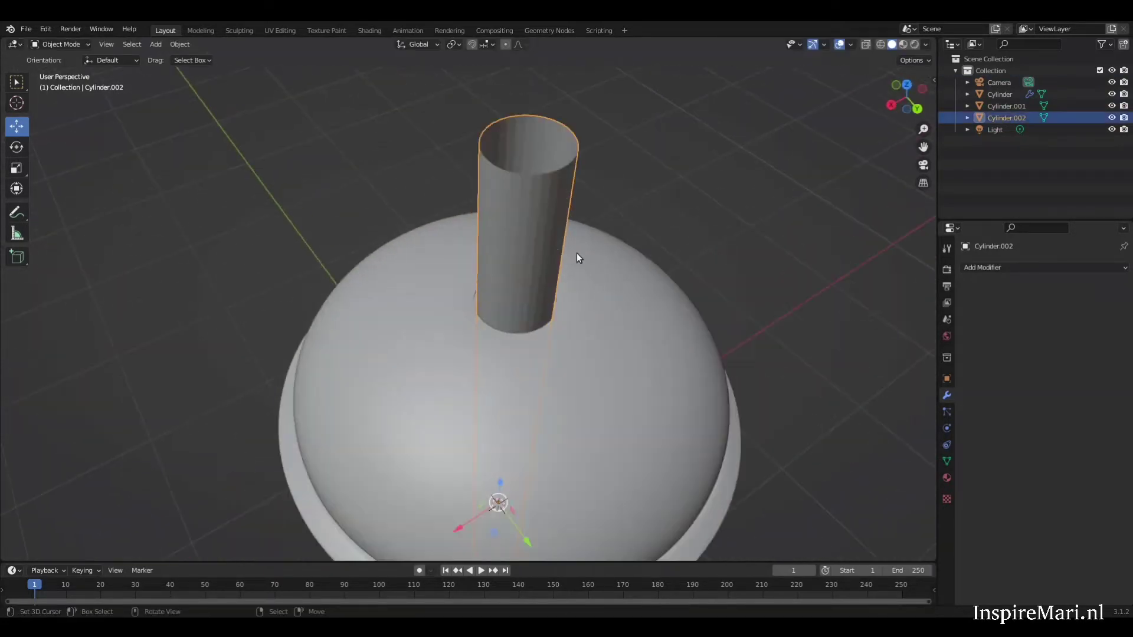
Add and apply a 0.02 m Solidify modifier to the straw.
left_click(1044, 267)
left_click(911, 463)
scroll(423, 190, "up", 3)
middle_click_drag(422, 190, 449, 307)
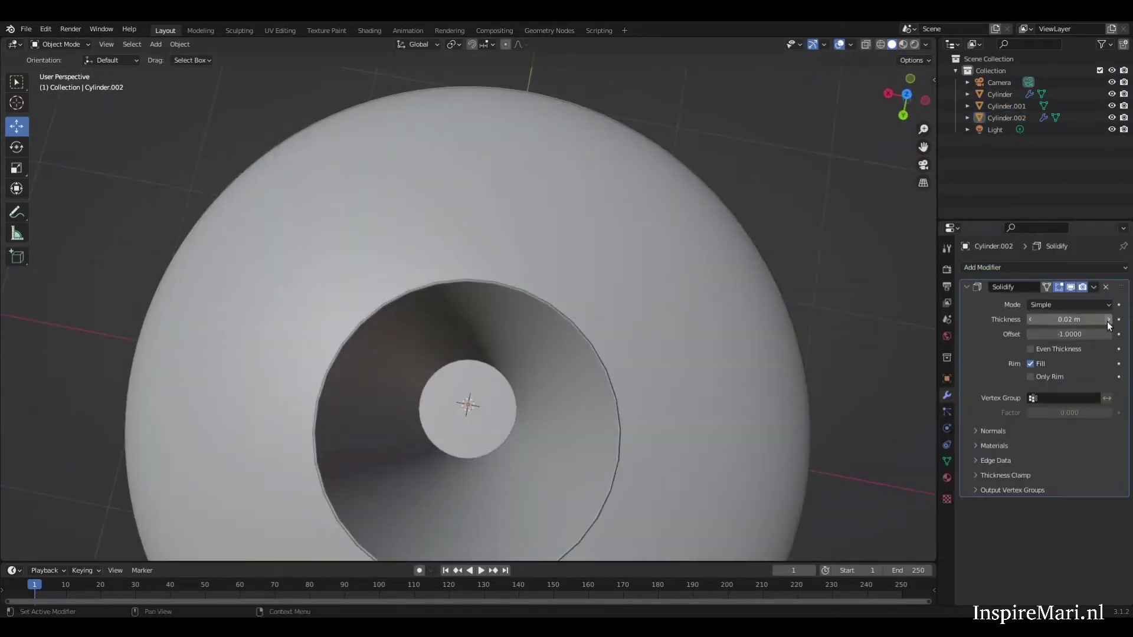
key("ctrl+a")
scroll(603, 370, "down", 3)
middle_click_drag(604, 371, 700, 374)
key("KP_1")
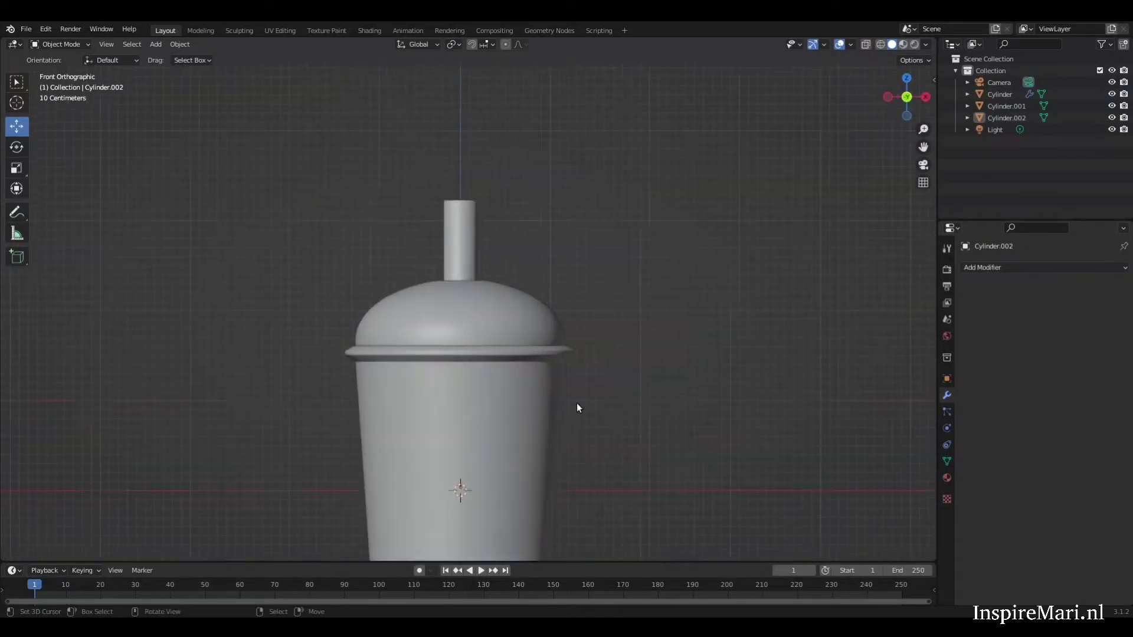
scroll(660, 370, "up", 2)
Hide the lid and straw, then add a new cube above the cup.
left_click_drag(1111, 105, 1112, 117)
middle_click_drag(590, 296, 649, 305)
key("shift+a")
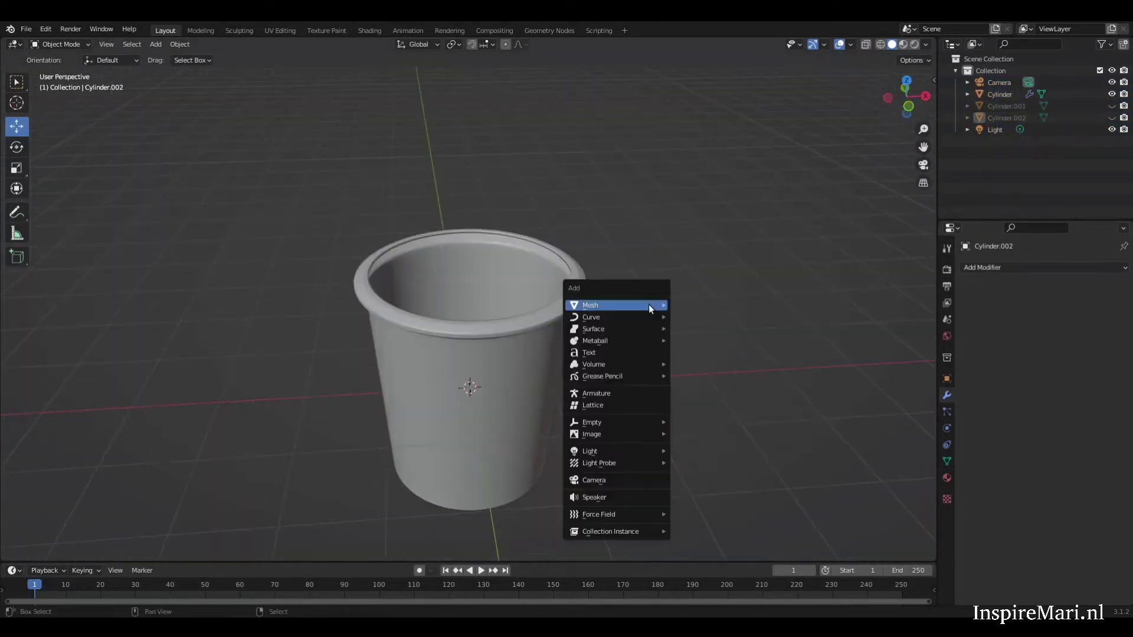
key("shift+a")
left_click(614, 340)
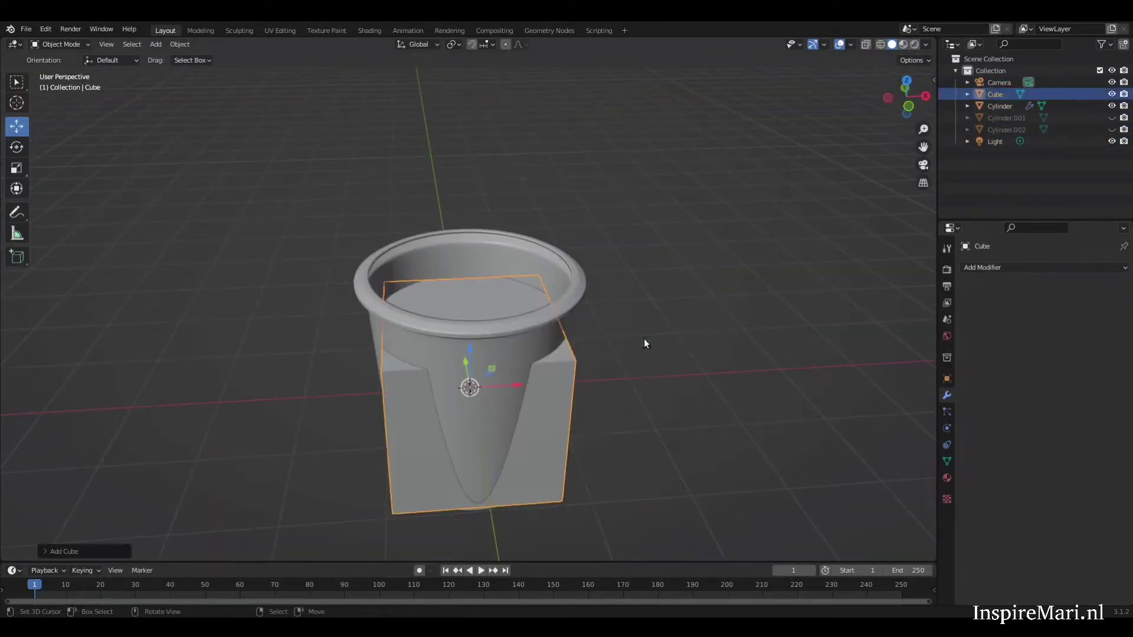
left_click(1045, 267)
left_click(1004, 500)
Raise the cube, apply Subdivision smoothing, and flatten it along Z into a disc fitting the rim.
key("g")
key("z")
left_click(526, 313)
key("s")
key("z")
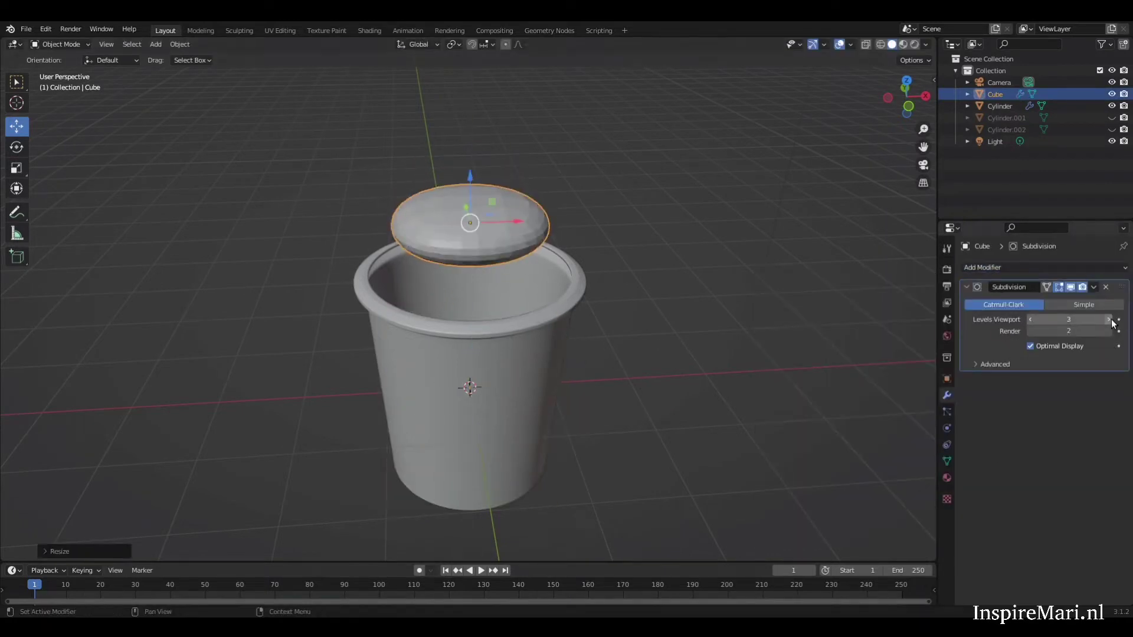
left_click(1074, 300)
key("s")
key("z")
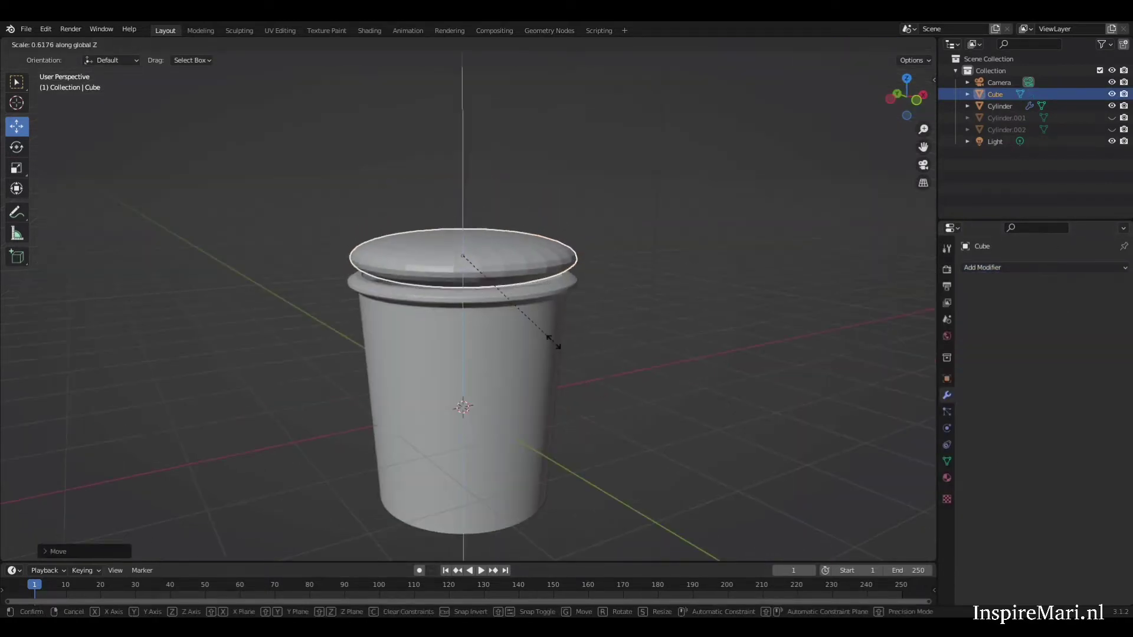
middle_click_drag(571, 291, 620, 336)
key("s")
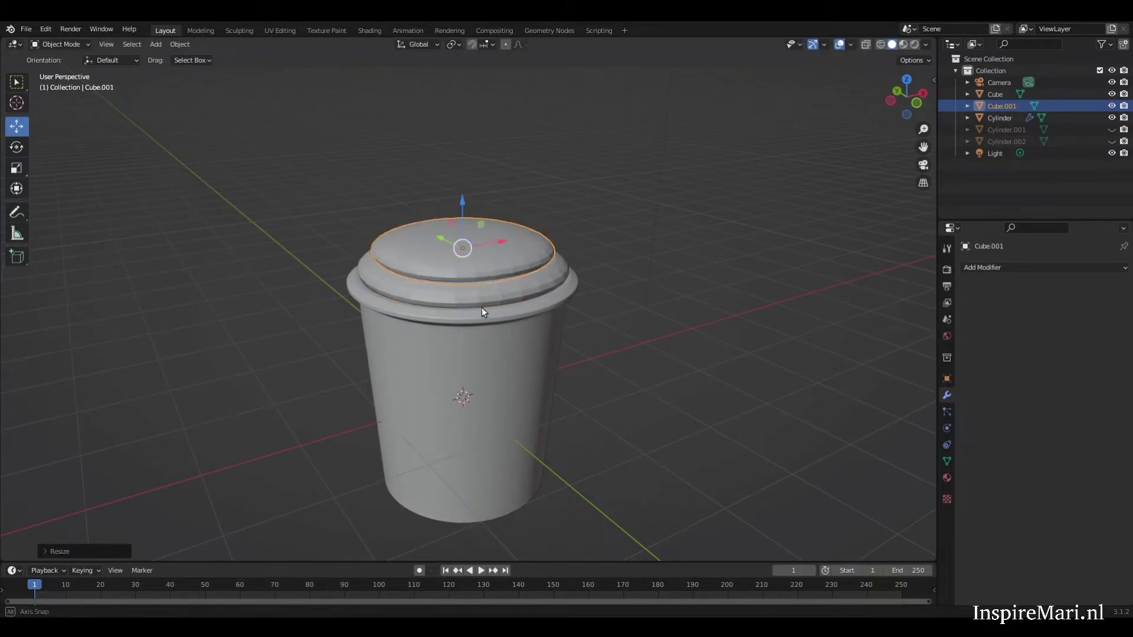
Duplicate the disc straight up and scale it down into a second tier.
middle_click_drag(482, 312, 475, 287)
key("shift+d")
key("z")
left_click(420, 354, "shift")
key("s")
key("z")
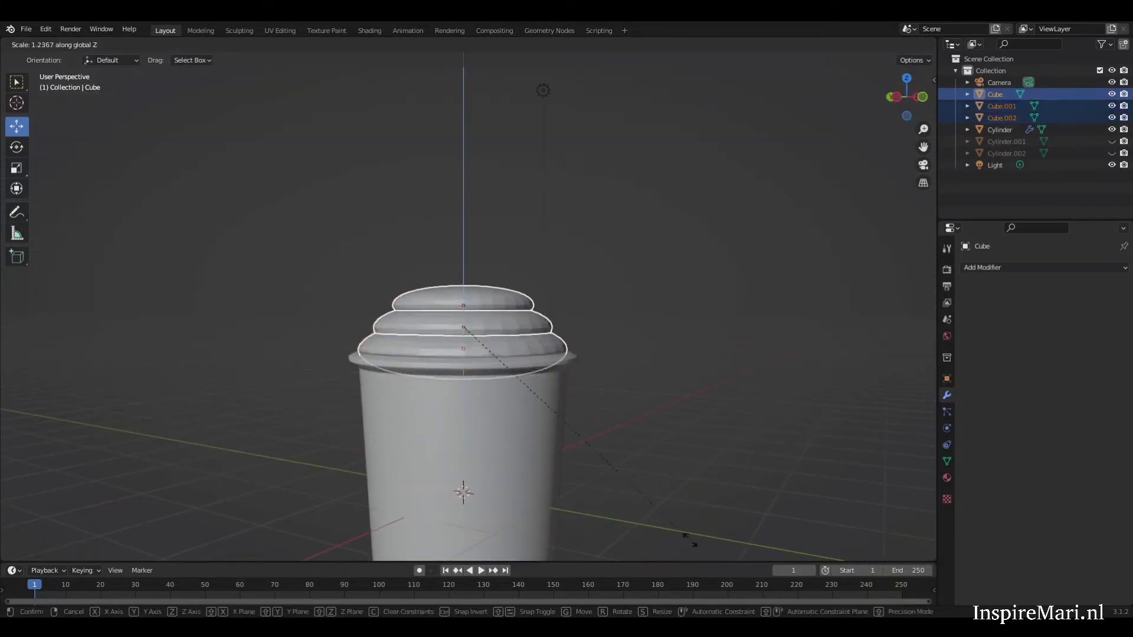
key("s")
Add a smaller top tier and begin editing its mesh with nothing selected.
mouse_move(449, 291)
middle_mouse_down()
mouse_move(504, 295)
mouse_move(502, 263)
mouse_move(683, 303)
middle_mouse_up()
key("shift+d")
key("z")
key("s")
key("Tab")
key("alt+a")
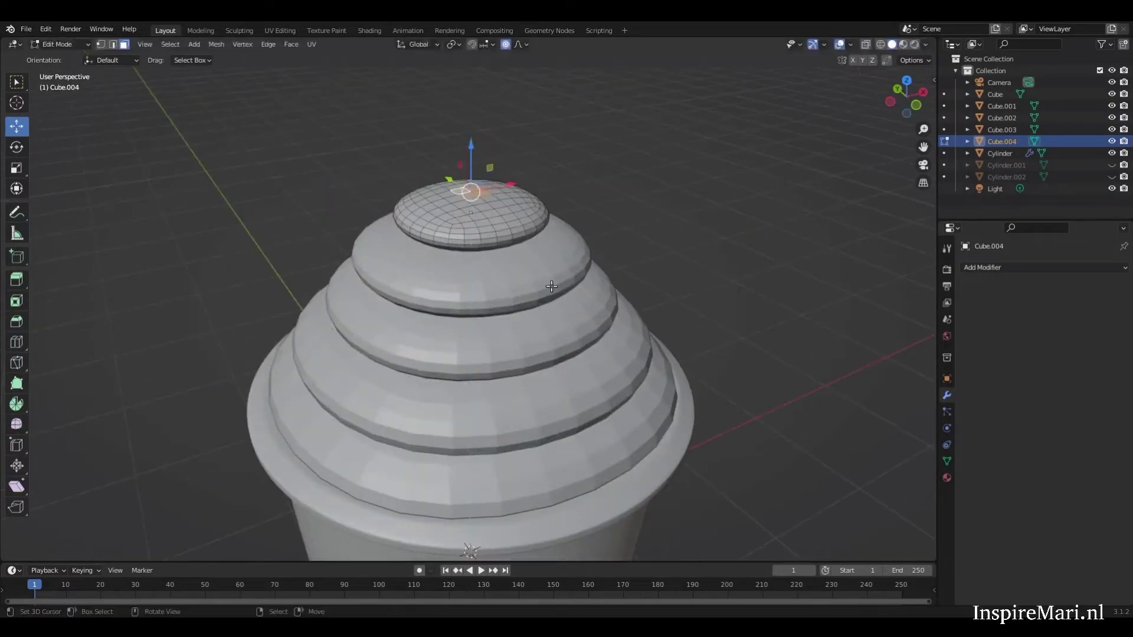
Pull the top tier's centre up along Z into a peak and rotate it into a curled tip.
key("g")
key("z")
mouse_move(502, 94)
middle_mouse_down()
mouse_move(460, 155)
mouse_move(510, 210)
middle_mouse_up()
left_click(463, 143)
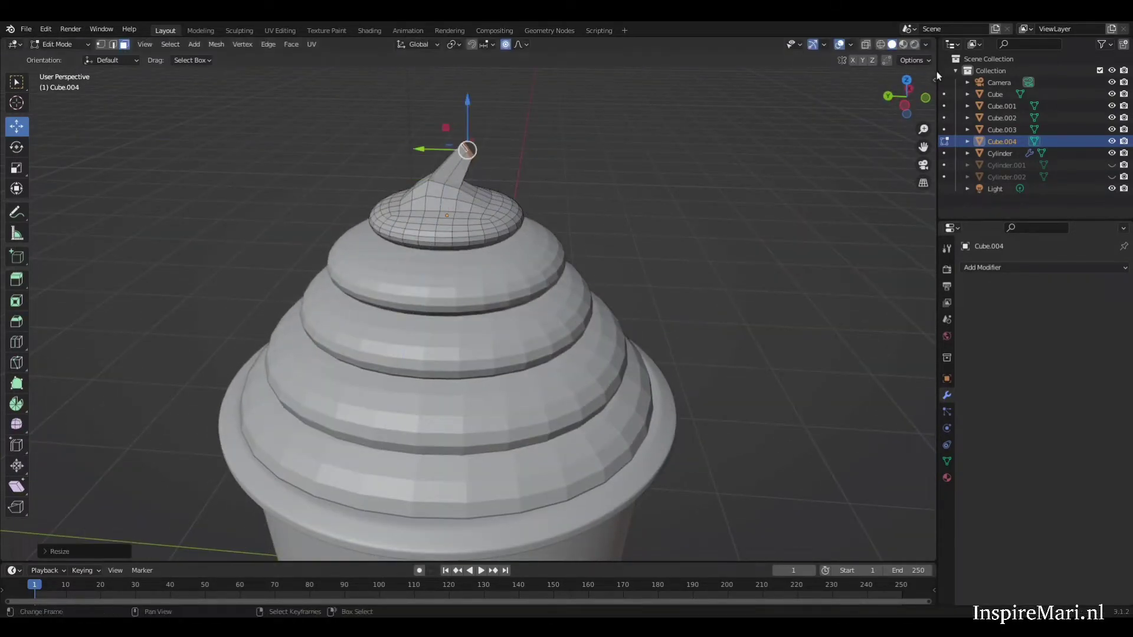
scroll(494, 217, "down", 5)
scroll(495, 217, "up", 5)
mouse_move(495, 218)
middle_mouse_down()
mouse_move(543, 239)
mouse_move(663, 216)
middle_mouse_up()
key("Tab")
key("Tab")
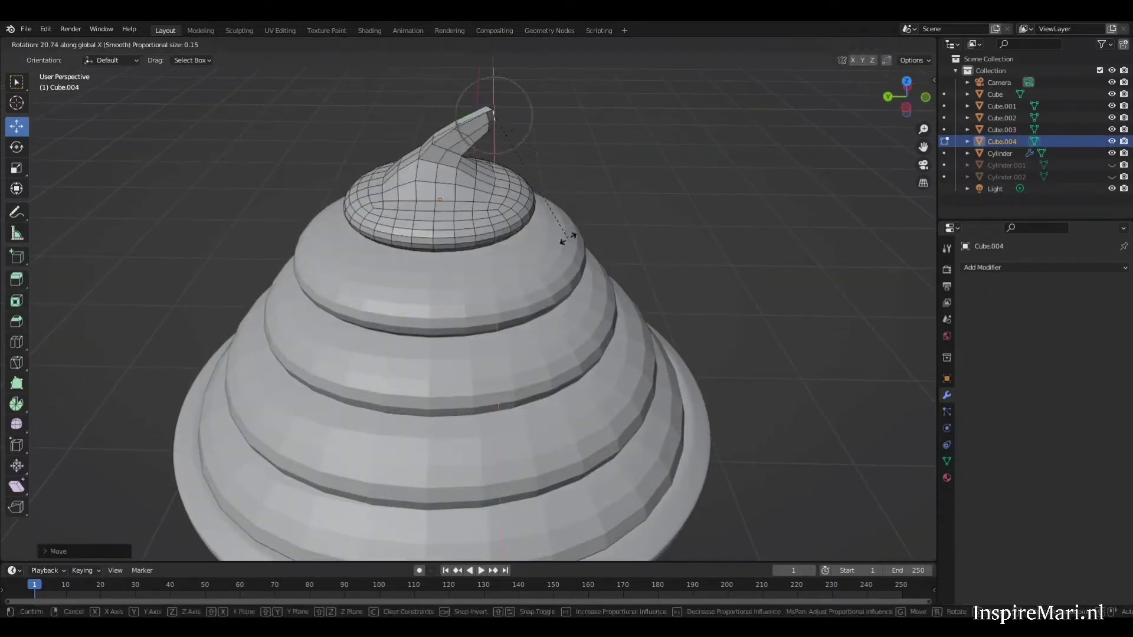
left_click(568, 238)
mouse_move(568, 237)
middle_mouse_down()
mouse_move(655, 273)
mouse_move(613, 206)
mouse_move(594, 300)
middle_mouse_up()
Select all the swirl tiers as one object and add Subdivision level 1.
scroll(655, 273, "up", 3)
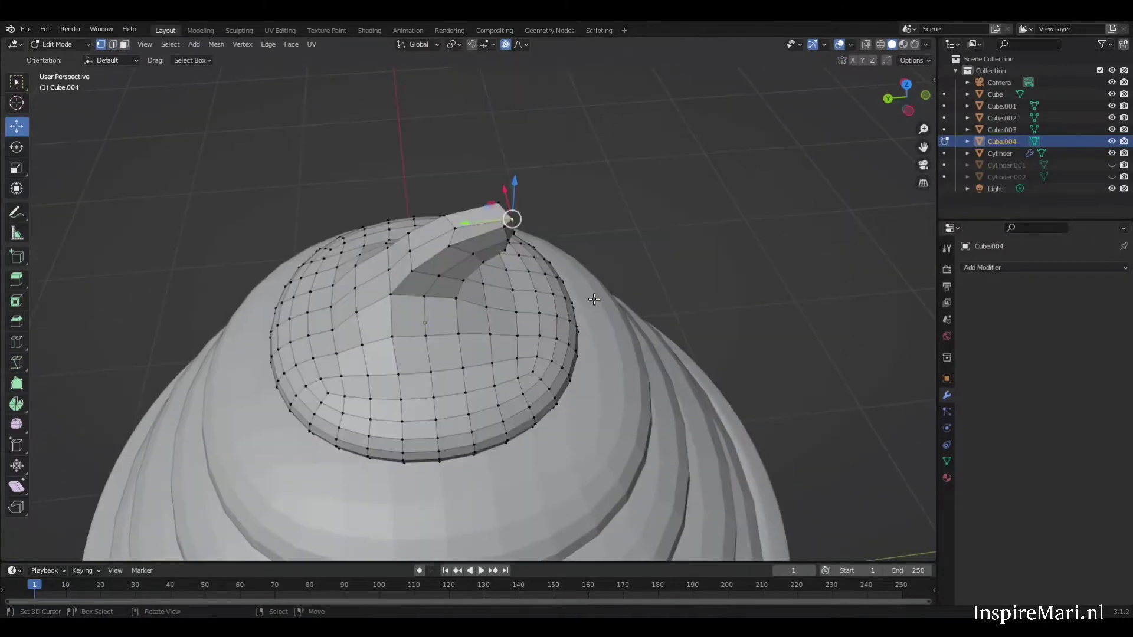
key("Tab")
scroll(487, 249, "down", 5)
scroll(536, 320, "down", 3)
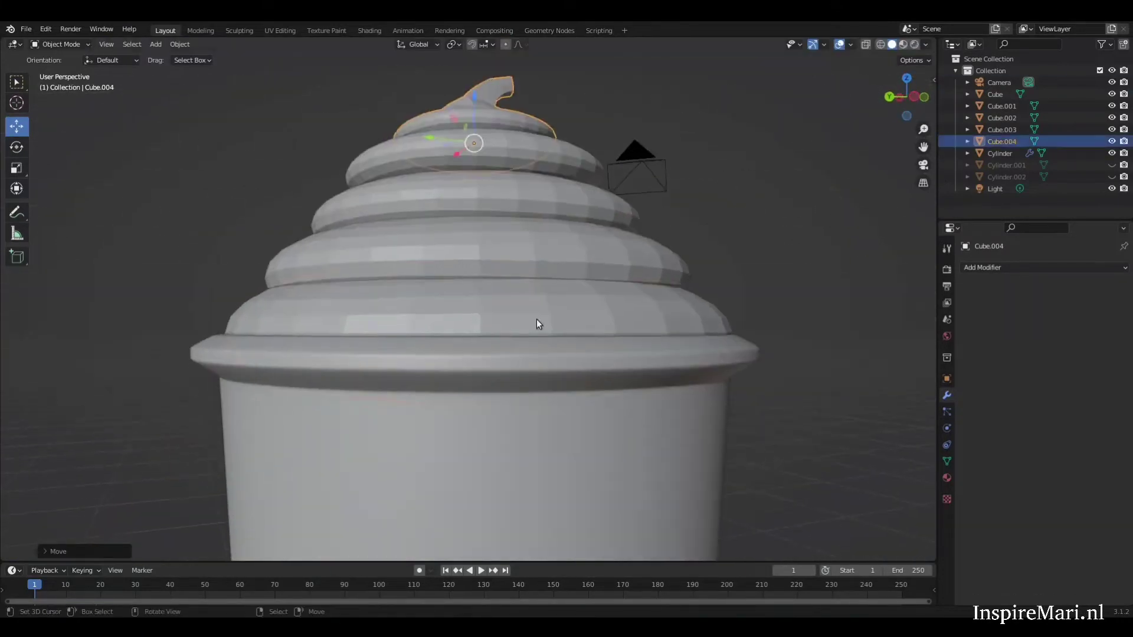
left_click(536, 319)
scroll(667, 416, "down", 3)
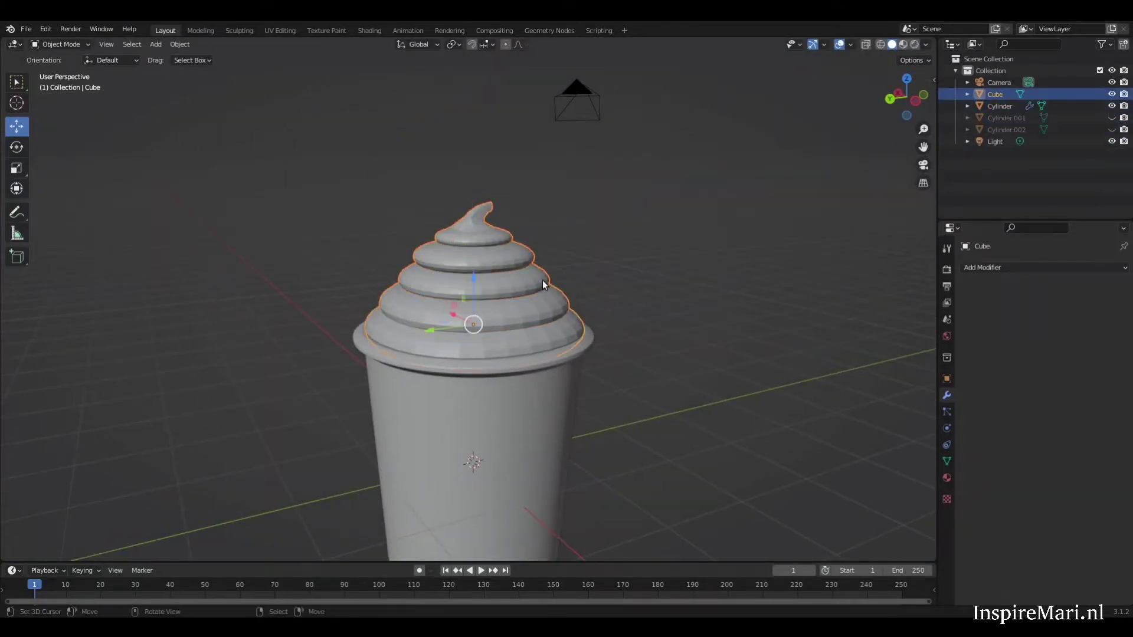
middle_click_drag(543, 285, 695, 419)
key("ctrl+1")
Apply the swirl's Subdivision modifier and shade it smooth.
middle_click_drag(473, 245, 485, 311)
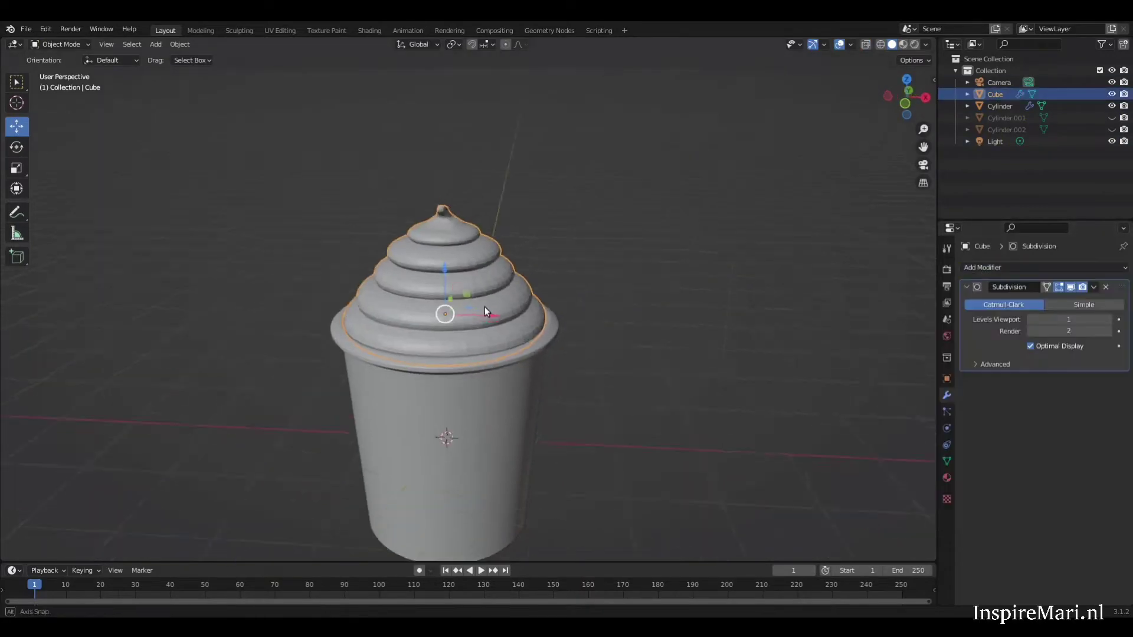
scroll(485, 311, "up", 3)
key("ctrl+a")
left_click(180, 45)
left_click(195, 307)
scroll(547, 475, "down", 2)
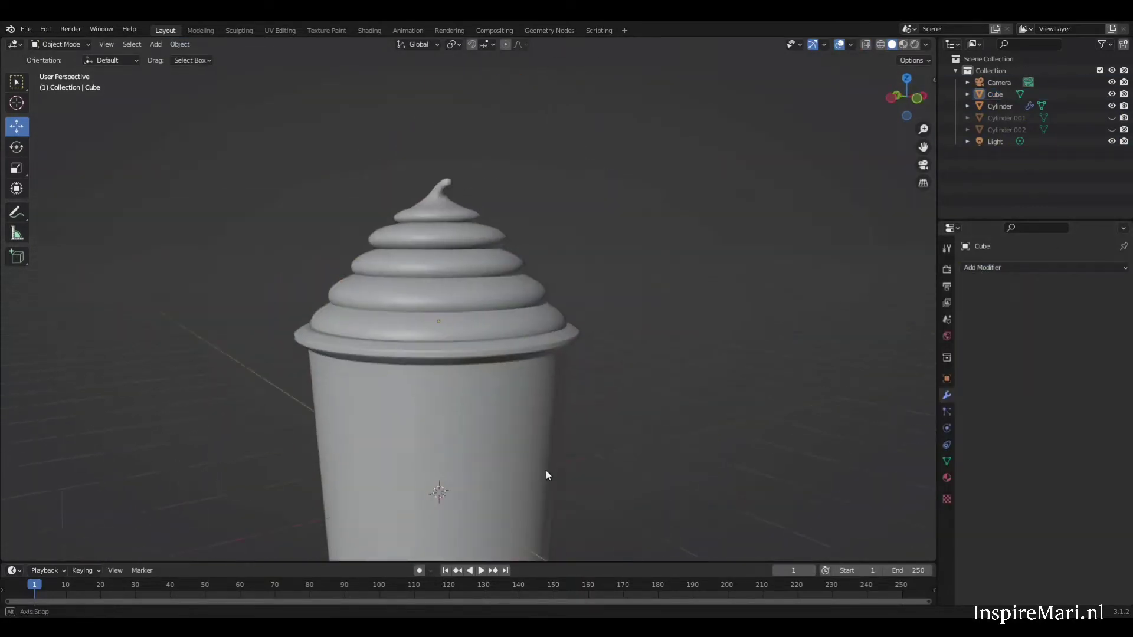
middle_click_drag(547, 475, 538, 313)
Unhide the domed lid, lower the swirl into the cup along Z, and preview rendered shading.
key("alt+h")
left_click(481, 210)
key("g")
key("z")
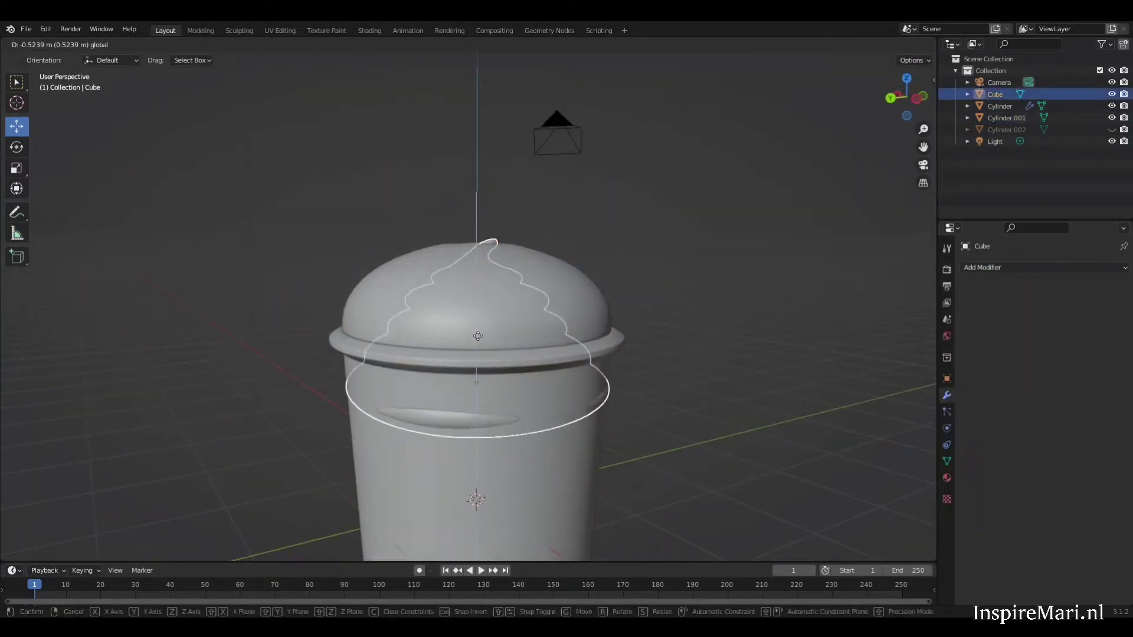
left_click(599, 497)
middle_click_drag(600, 497, 677, 354)
left_click(915, 45)
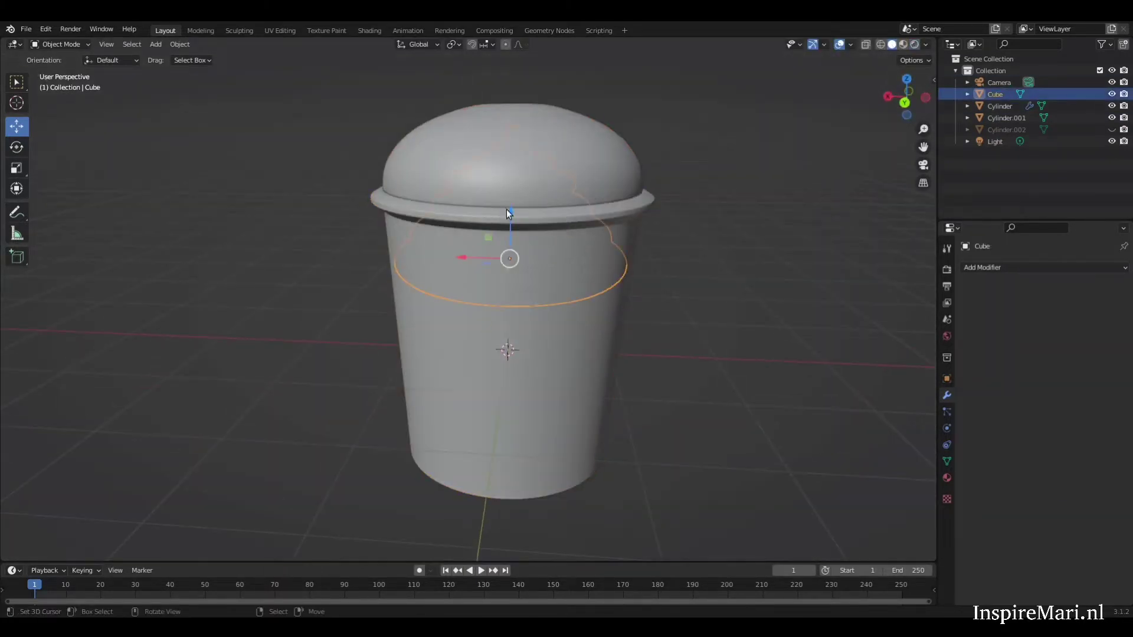
Raise the cream swirl back up along Z, clear of the lid.
mouse_move(508, 213)
middle_mouse_down()
mouse_move(561, 254)
mouse_move(572, 296)
middle_mouse_up()
key("alt+a")
left_click(533, 118)
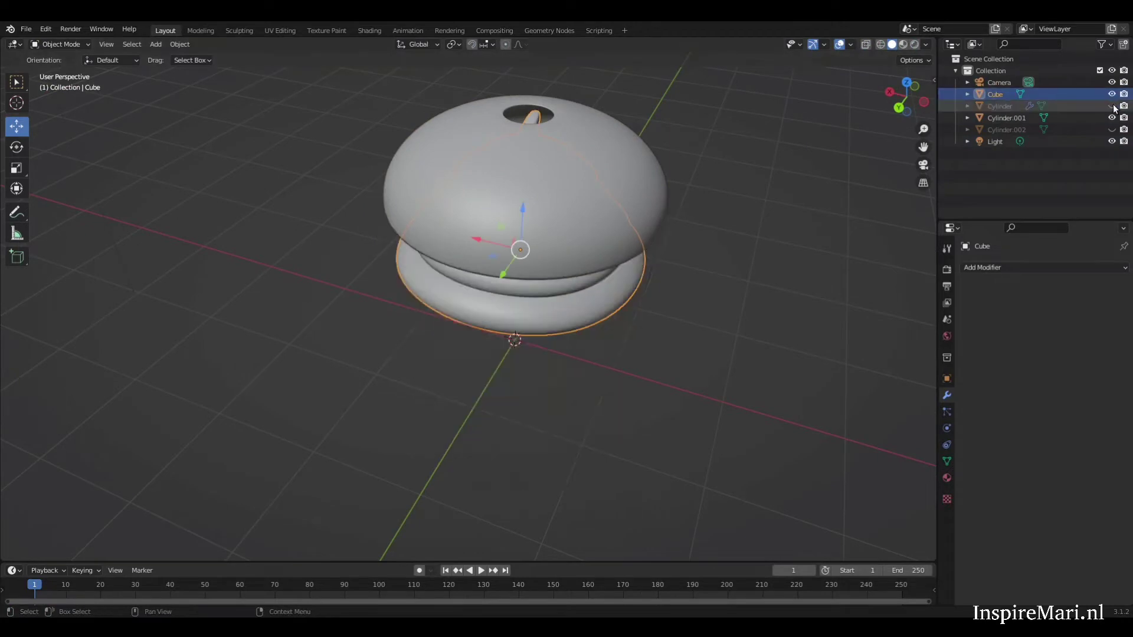
key("g")
key("z")
left_click(731, 248)
middle_click_drag(732, 248, 766, 281)
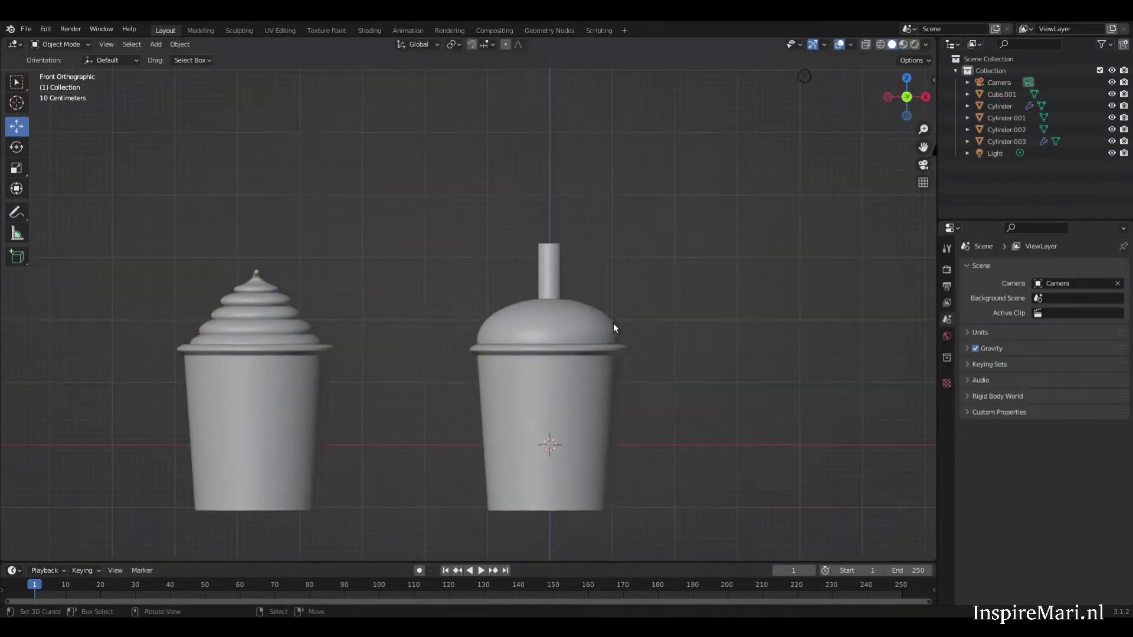
Slim the lid cup's straw and tilt the swirl cup's straw, checking in Front view.
key("Escape")
key("s")
left_click(405, 434)
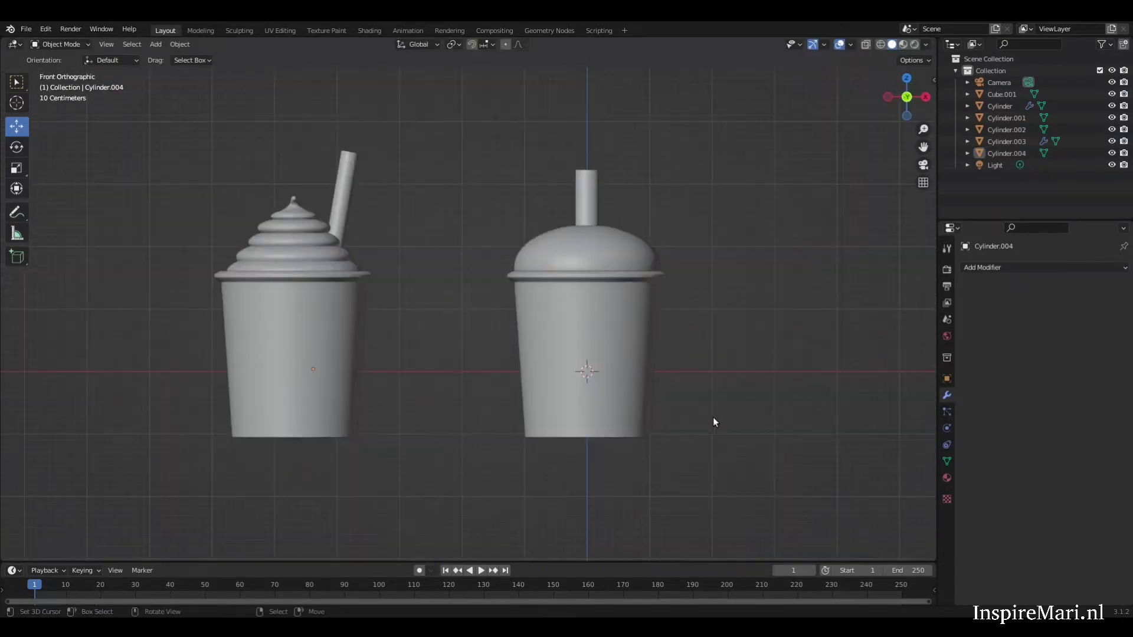
scroll(713, 422, "up", 2)
left_click(298, 239)
key("r")
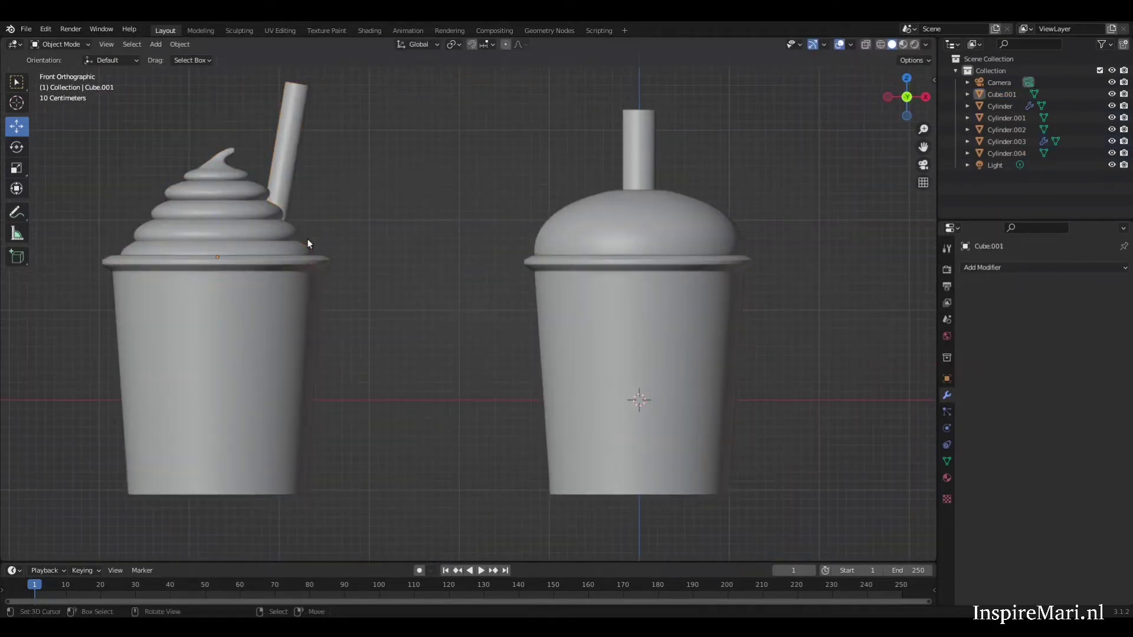
mouse_move(307, 242)
middle_mouse_down()
mouse_move(636, 417)
mouse_move(695, 366)
middle_mouse_up()
key("KP_1")
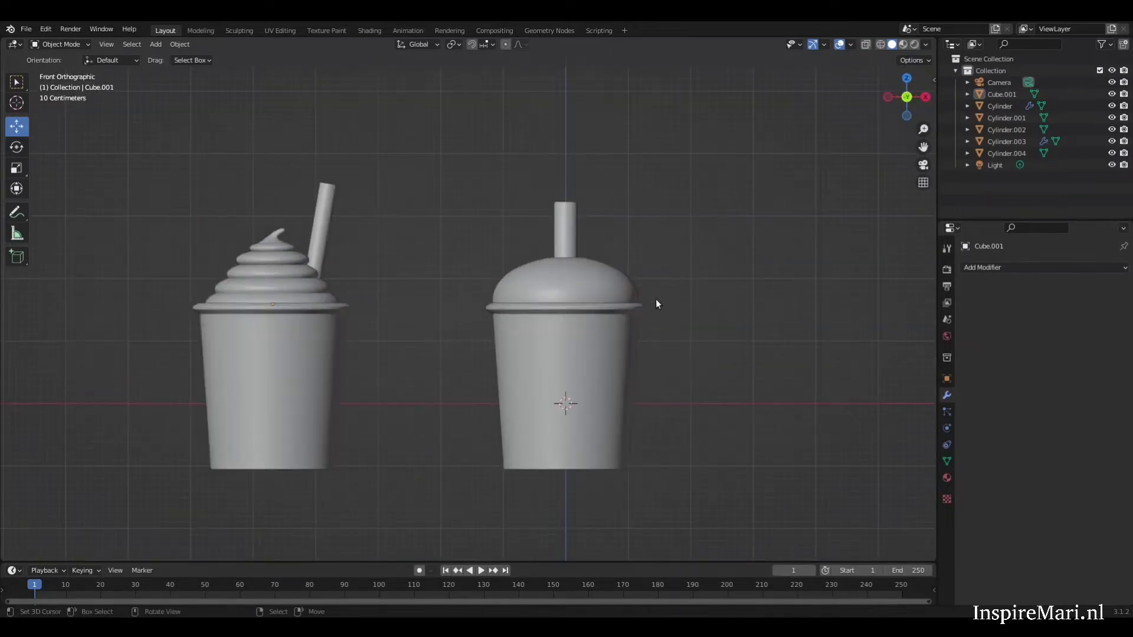
Add a new cylinder around the second cup's base for the drink.
key("shift+a")
left_click(597, 413)
middle_click_drag(671, 431, 689, 304)
From the front view, move the liquid cylinder into the lidded cup.
key("Tab")
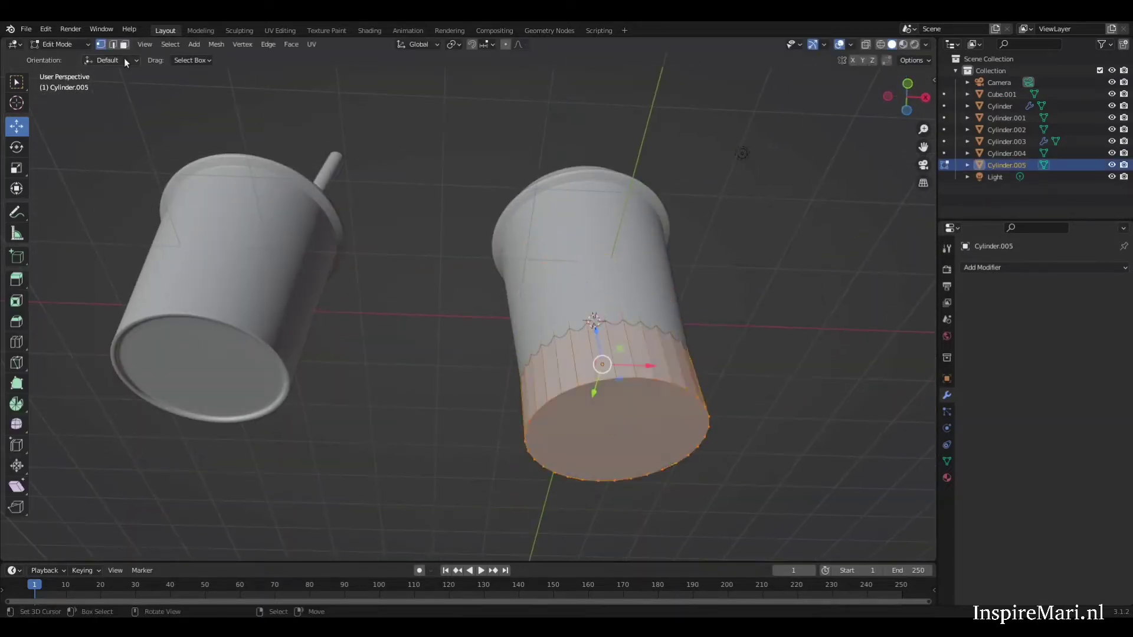
key("Tab")
key("KP_1")
key("g")
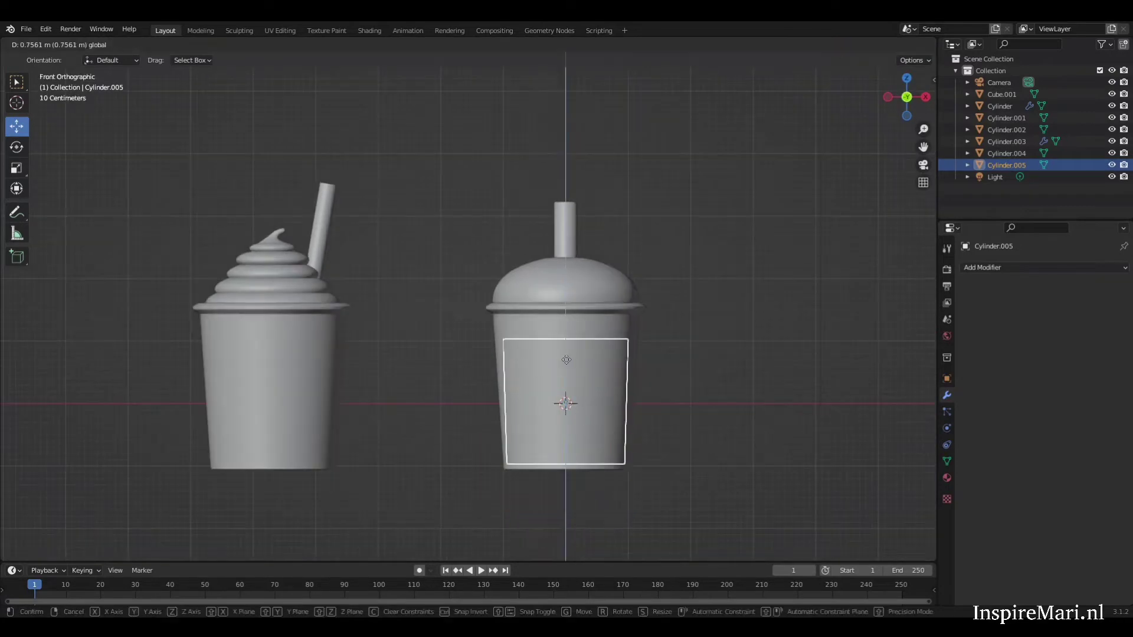
left_click(573, 349)
middle_click_drag(573, 348, 590, 374)
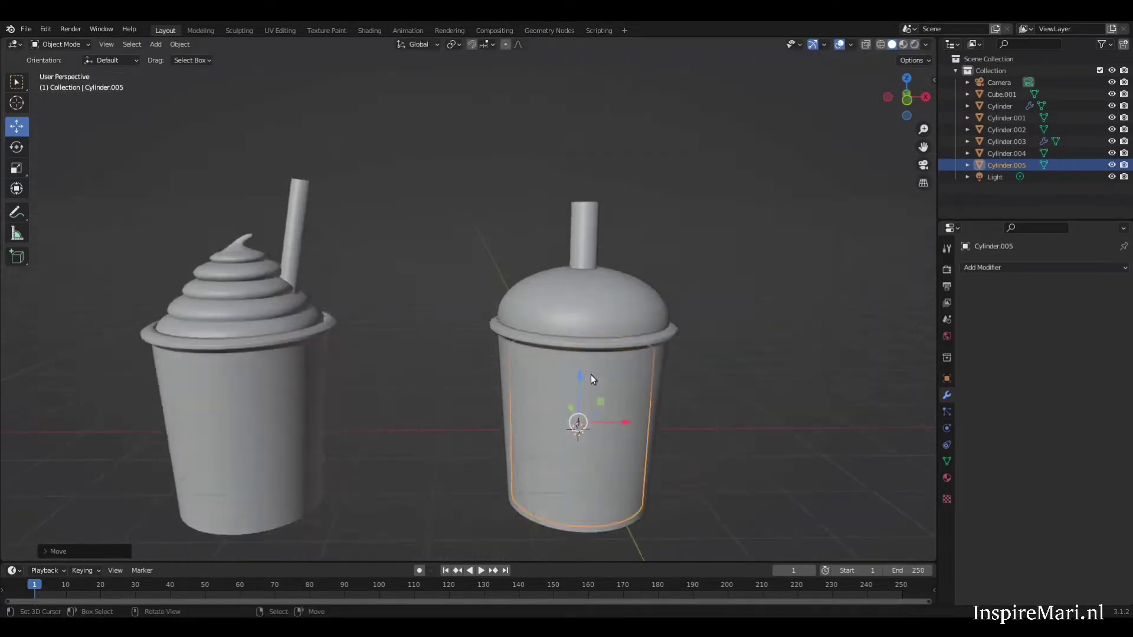
Scale the cylinder, then isolate it with see-through shading in front view.
key("KP_Decimal")
key("Tab")
key("s")
scroll(666, 288, "down", 5)
key("KP_1")
key("alt+z")
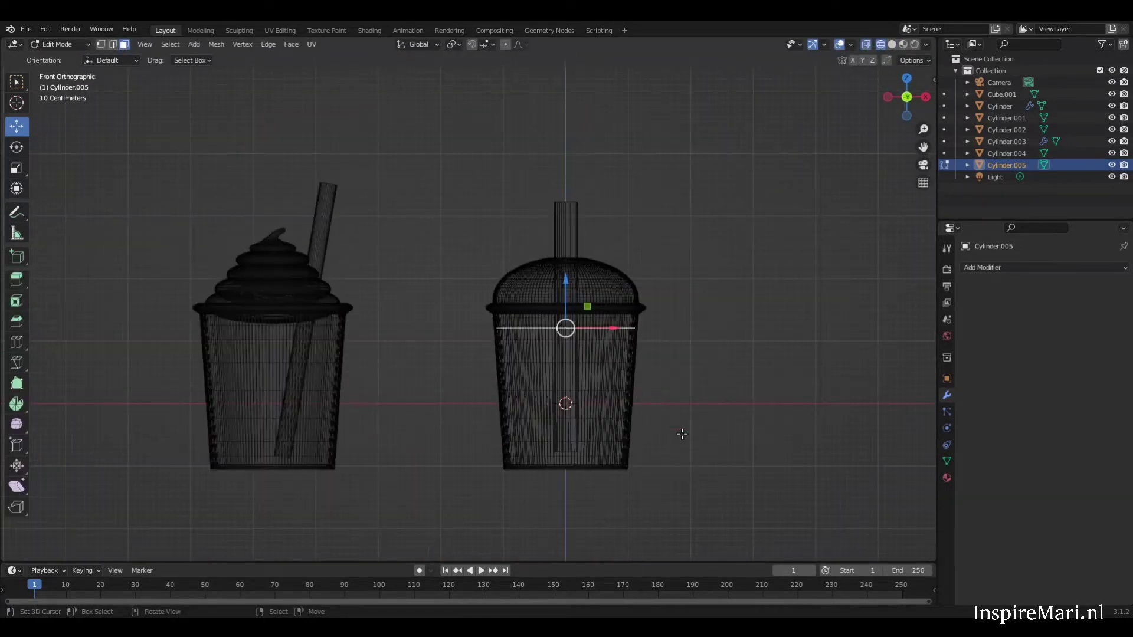
key("KP_Divide")
Inspect the isolated cylinder from around, toggling x-ray and local view.
middle_click_drag(627, 387, 452, 524)
key("alt+z")
key("Tab")
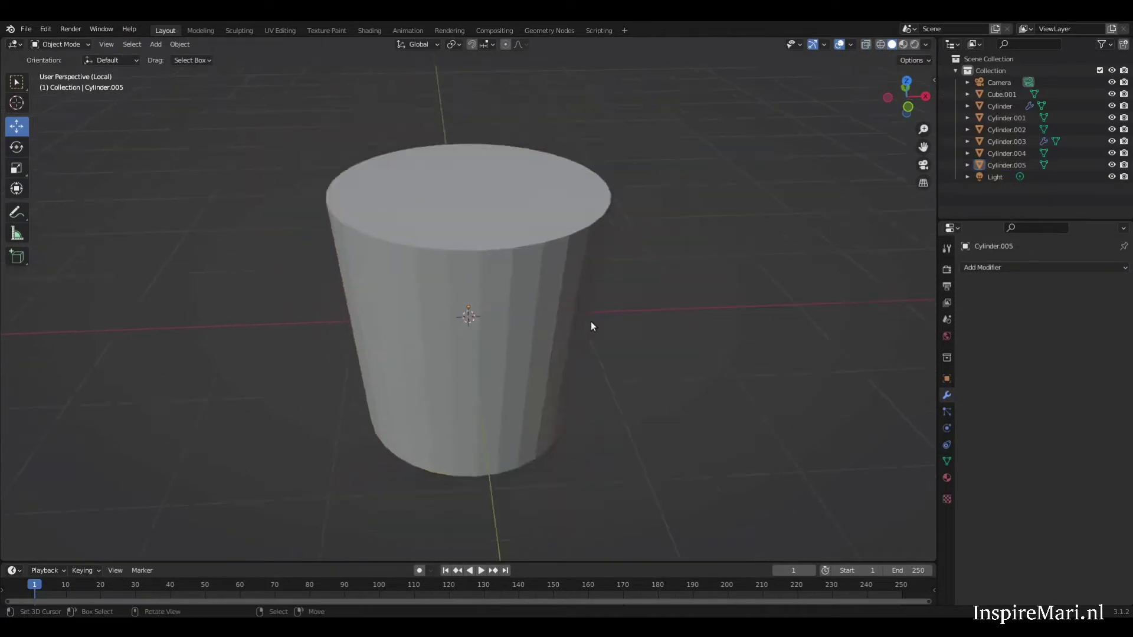
key("KP_Divide")
scroll(518, 324, "up", 3)
key("KP_Divide")
mouse_move(762, 370)
middle_mouse_down()
mouse_move(757, 445)
mouse_move(618, 366)
middle_mouse_up()
Inset rings into the cylinder's top face and add an edge loop near the rim.
key("Tab")
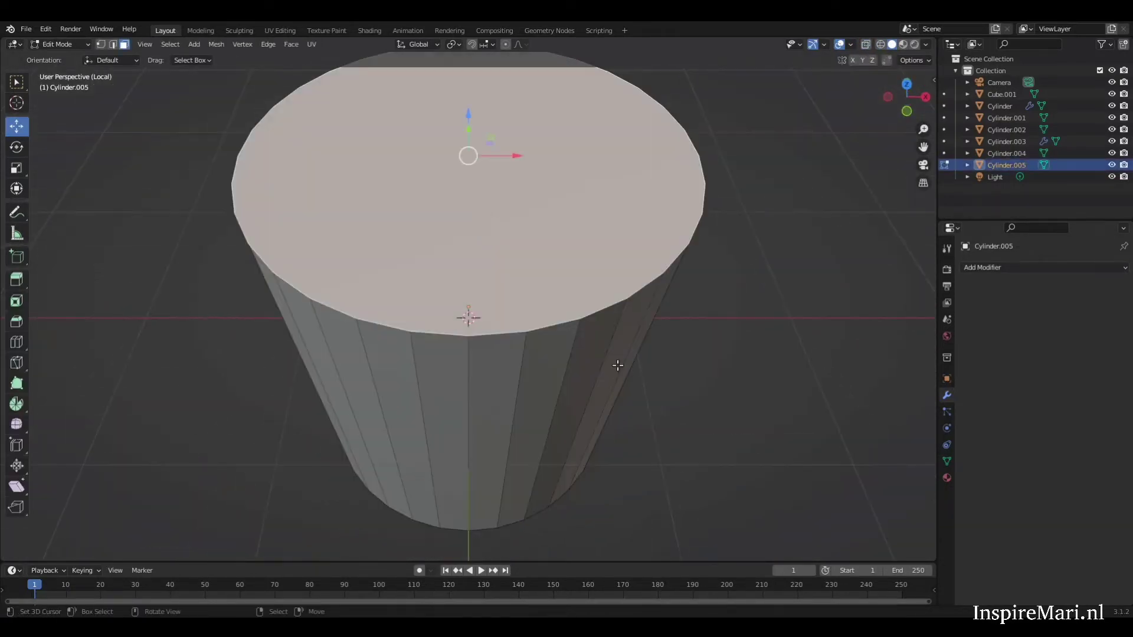
key("e")
key("s")
left_click(650, 391)
scroll(441, 363, "up", 2)
middle_click_drag(440, 363, 316, 248)
key("ctrl+r")
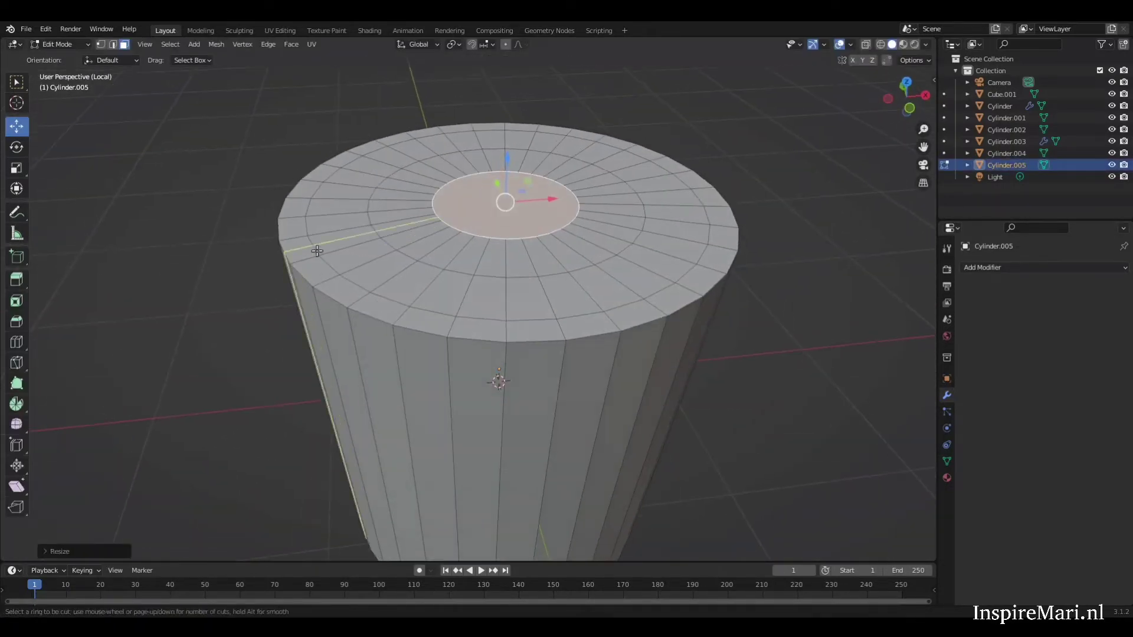
left_click(305, 235)
Extrude the centre top face and raise it with soft falloff into a wavy surface.
key("3")
left_click(510, 239)
key("e")
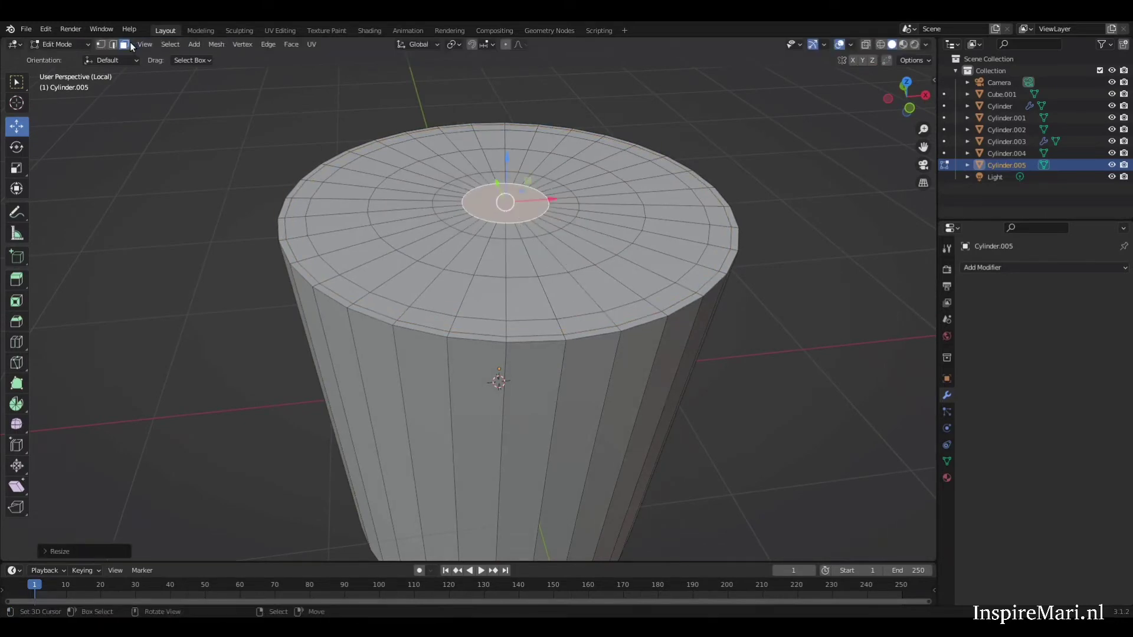
key("g")
key("z")
mouse_move(461, 94)
middle_mouse_down()
mouse_move(378, 129)
mouse_move(603, 131)
middle_mouse_up()
key("Escape")
key("g")
left_click(378, 136)
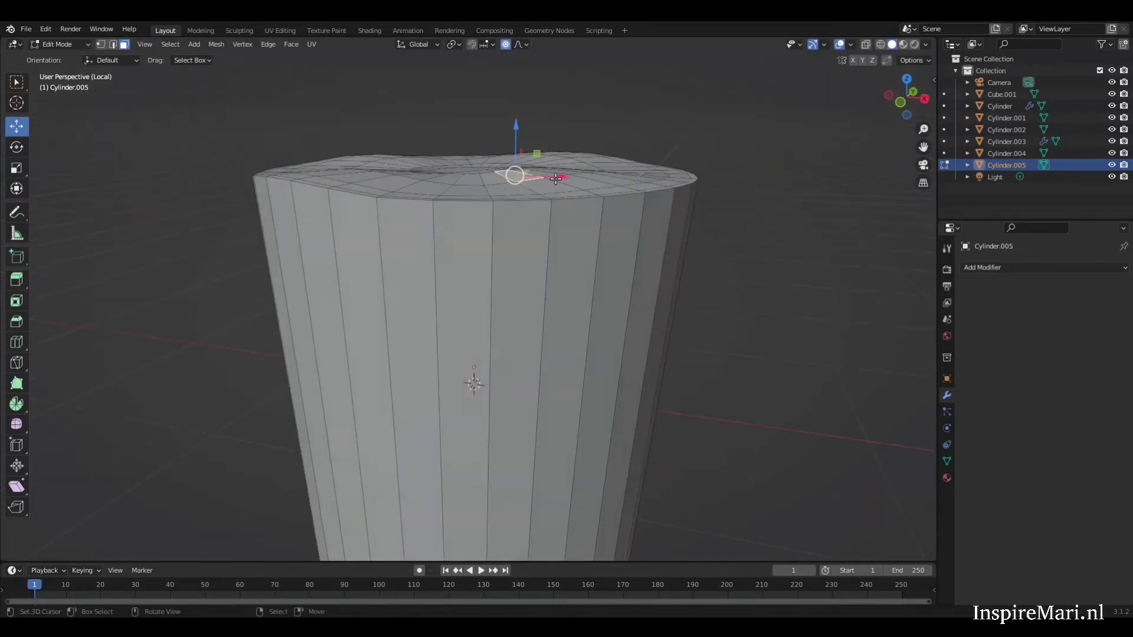
Smooth the cylinder with subdivision at viewport level 2.
key("g")
left_click(531, 132)
key("Tab")
middle_click_drag(531, 132, 619, 177)
left_click(983, 267)
left_click(950, 485)
Add an edge loop near the bottom and scale the bottom face narrower.
key("ctrl+2")
key("Tab")
middle_click_drag(531, 295, 531, 177)
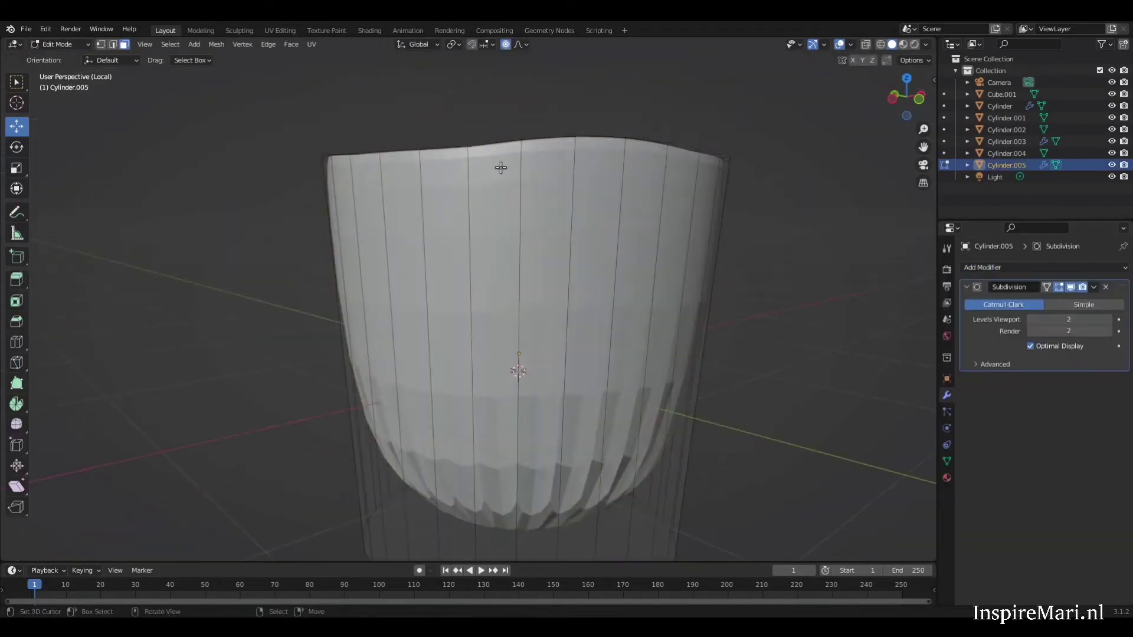
key("ctrl+r")
left_click(531, 295)
left_click(655, 122)
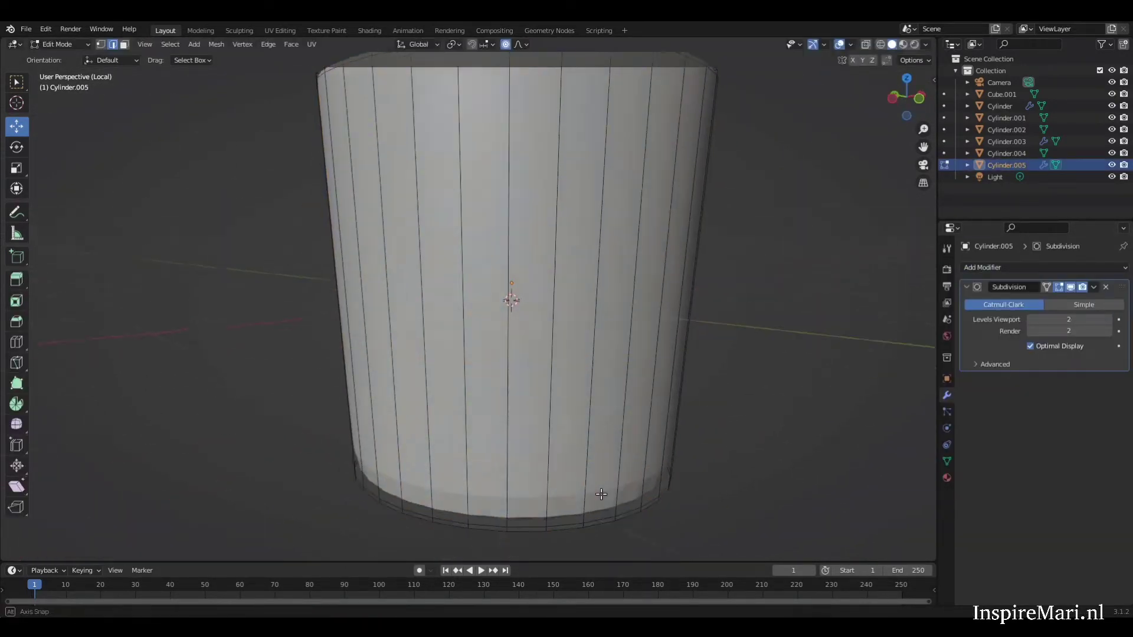
middle_click_drag(655, 122, 463, 410)
left_click(464, 410)
key("s")
left_click(669, 470)
Shade the cylinder smooth and apply its subdivision.
key("Tab")
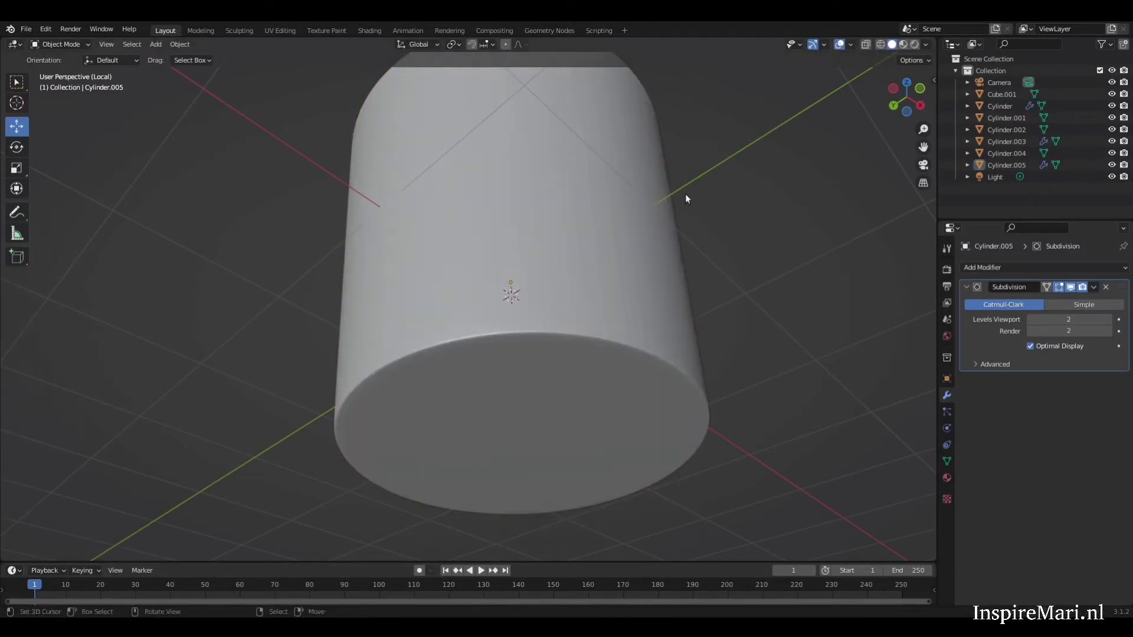
middle_click_drag(686, 194, 534, 294)
left_click(535, 294)
left_click(180, 45)
left_click(242, 272)
mouse_move(242, 272)
middle_mouse_down()
mouse_move(612, 385)
mouse_move(819, 501)
mouse_move(686, 377)
middle_mouse_up()
key("ctrl+a")
left_click(593, 334)
Show all objects and Shift+D copy the cylinder along X into the left cup.
key("KP_Divide")
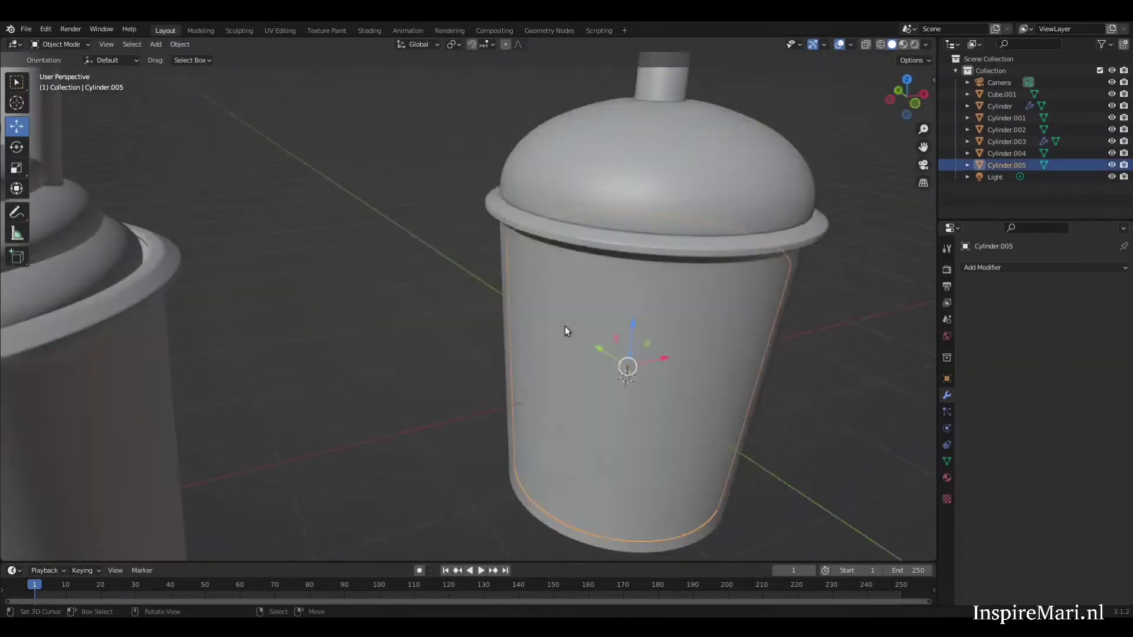
key("KP_1")
key("shift+d")
key("x")
left_click(353, 352)
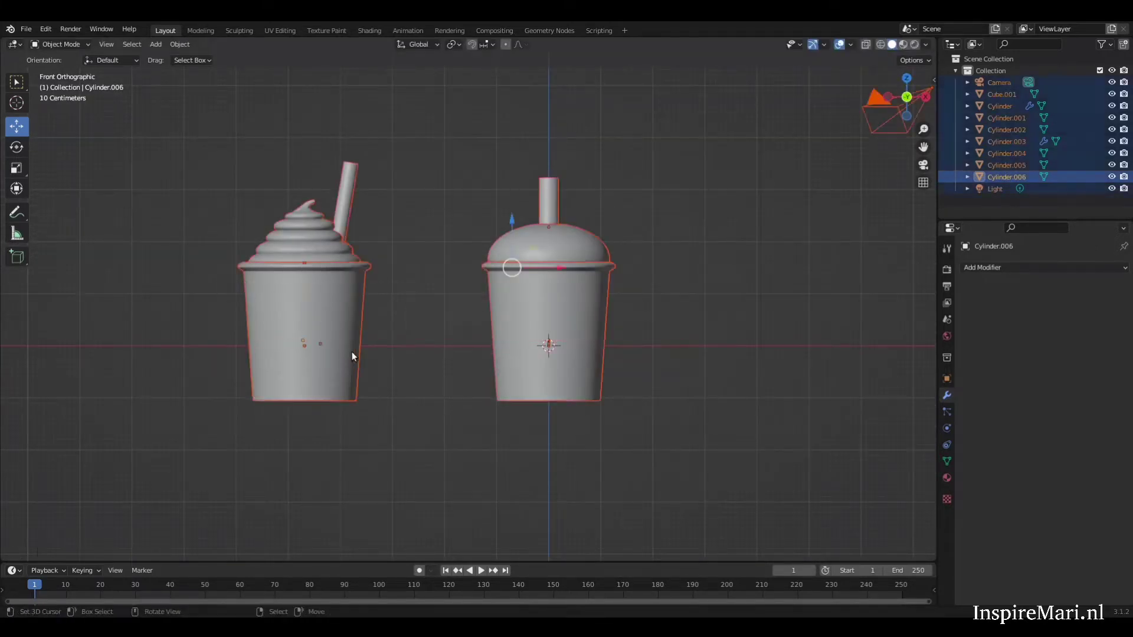
middle_click_drag(354, 354, 655, 395)
mouse_move(857, 500)
middle_mouse_down()
mouse_move(655, 362)
mouse_move(526, 362)
middle_mouse_up()
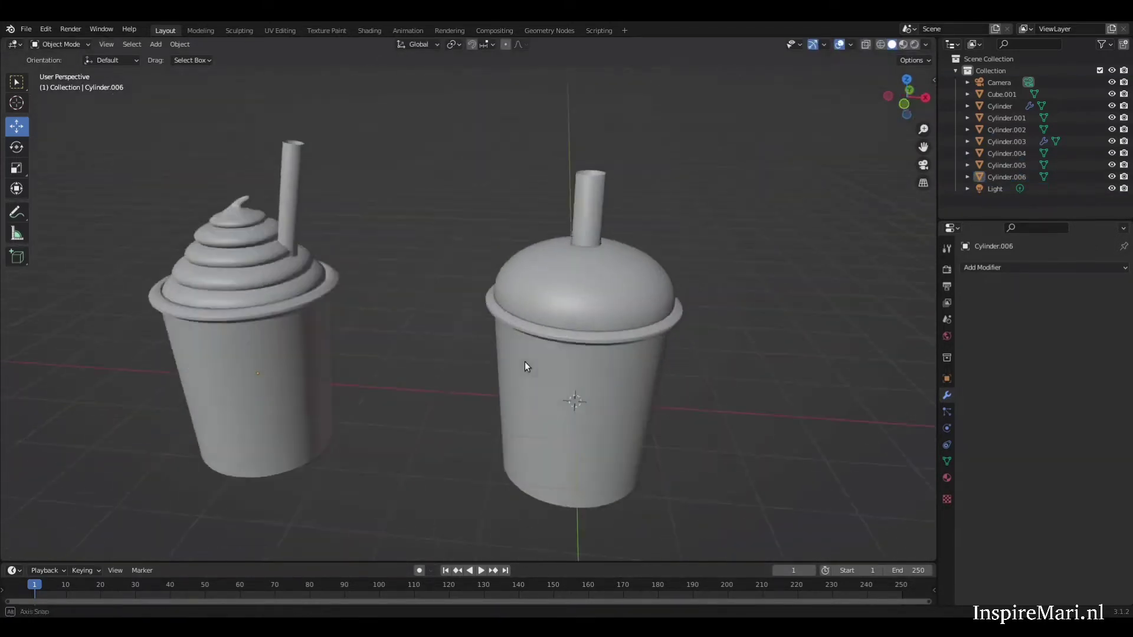
Give the straw a material named 'st' and tint the cream swirl pink.
left_click(584, 194)
left_click(946, 478)
double_click(1007, 318)
type("straw2")
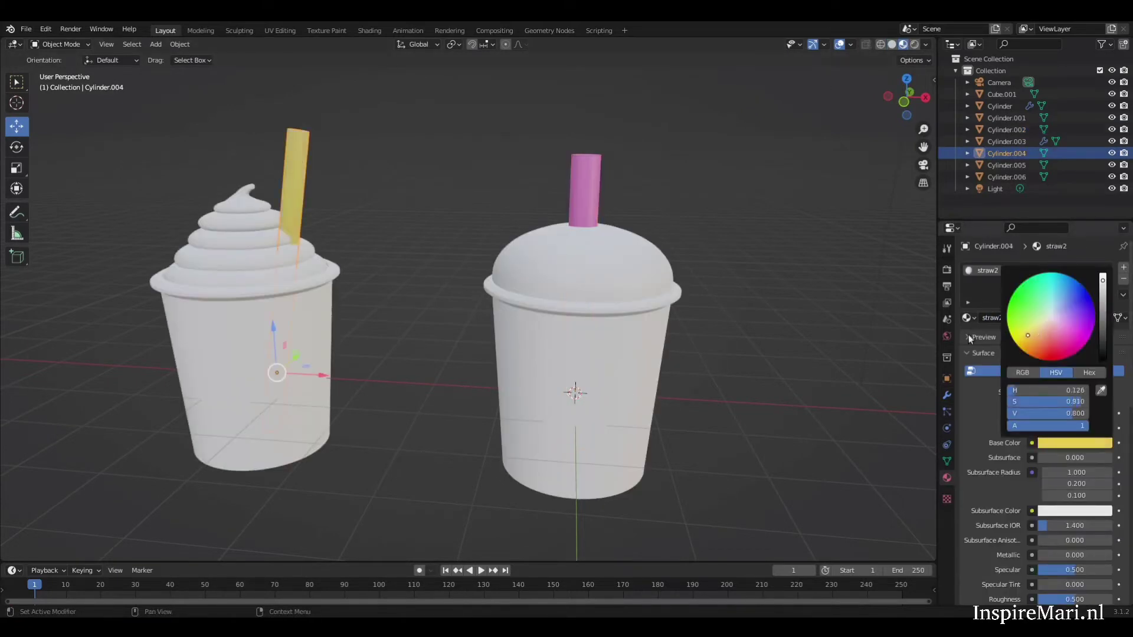
left_click(1065, 444)
left_click_drag(1059, 326, 1057, 330)
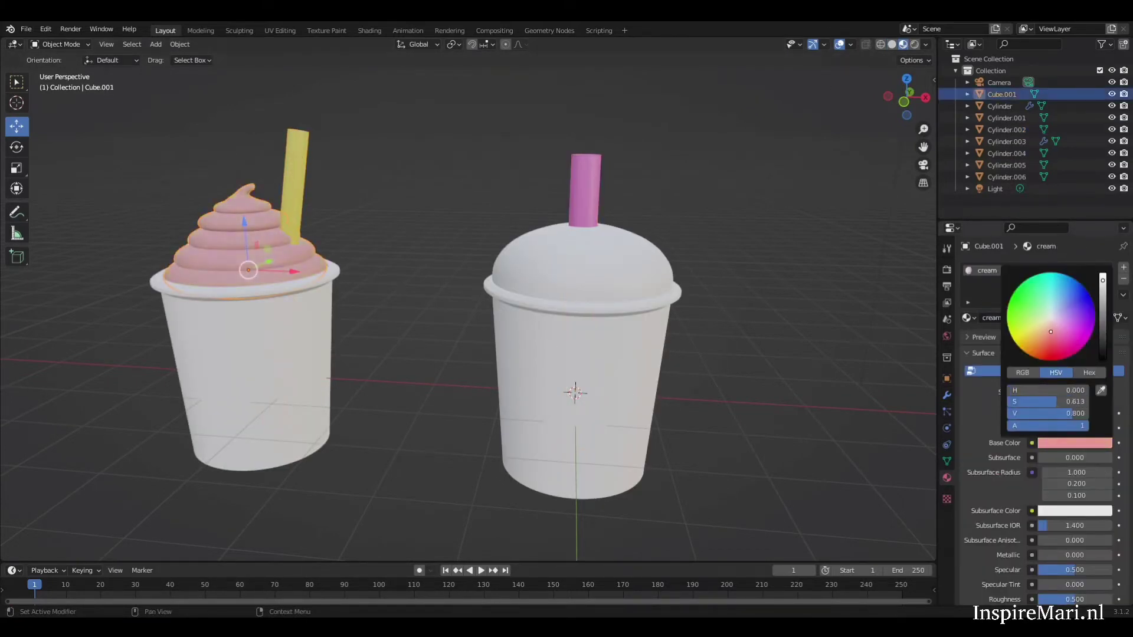
Give the domed lid its own material and colour the right cup light blue.
left_click(608, 278)
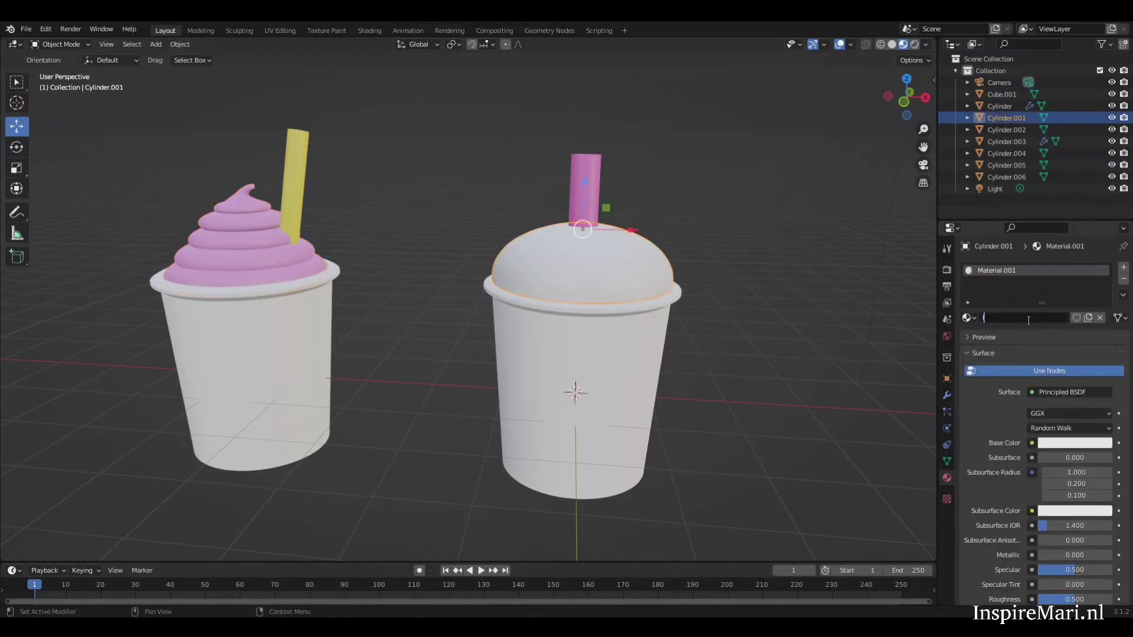
left_click(1074, 443)
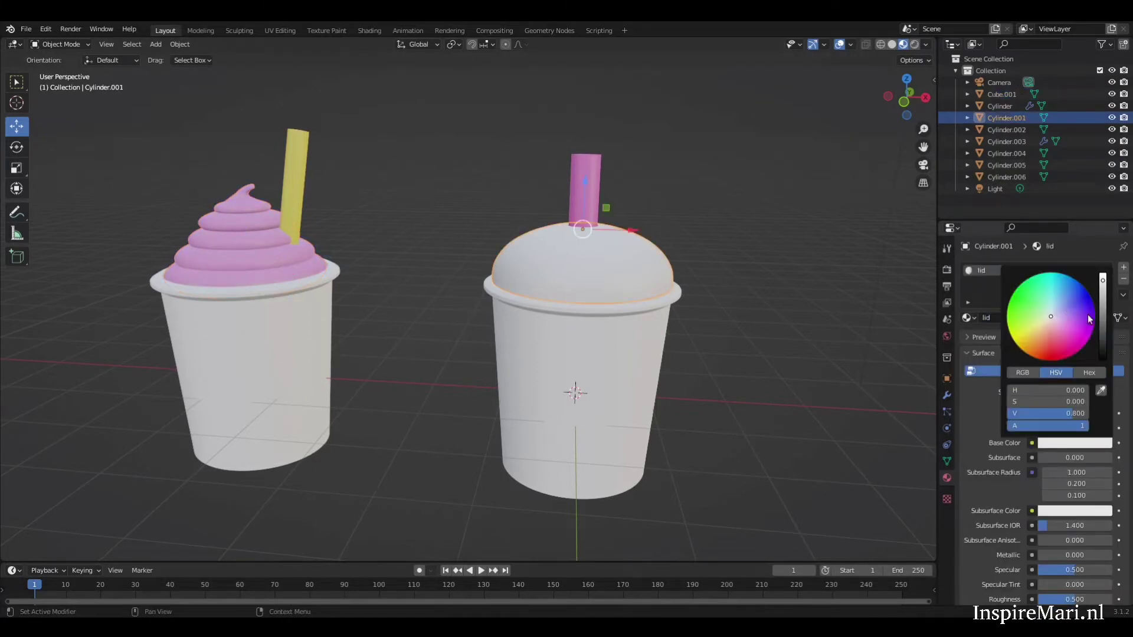
left_click(1060, 439)
Give the left cup a new pink material named 'cy'.
left_click(1051, 330)
left_click(248, 328)
left_click(1006, 318)
type("cy")
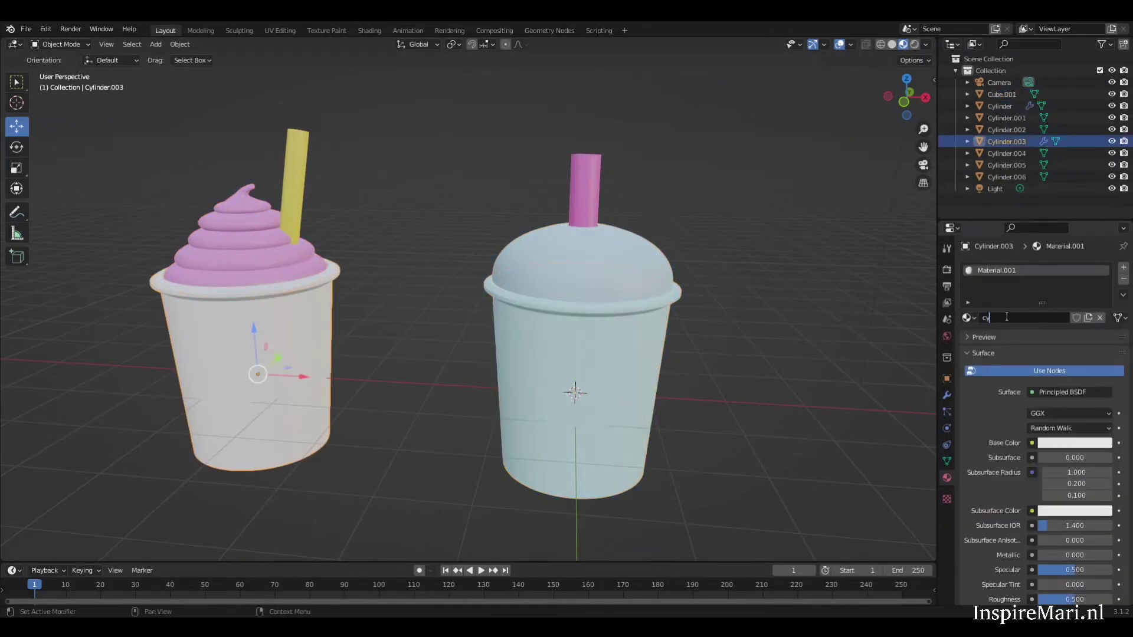
left_click(1065, 444)
mouse_move(1038, 348)
left_mouse_down()
mouse_move(1060, 279)
mouse_move(1069, 333)
left_mouse_up()
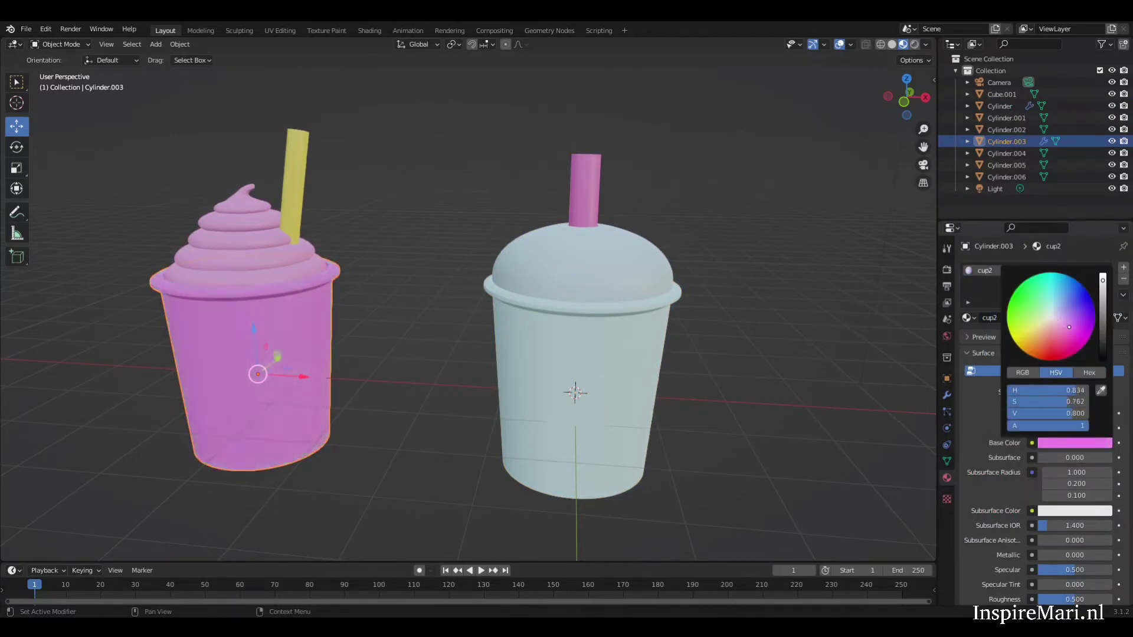
Switch to Rendered shading and select the scene light.
middle_click_drag(620, 425, 728, 417)
left_click(1000, 106)
scroll(993, 246, "down", 10)
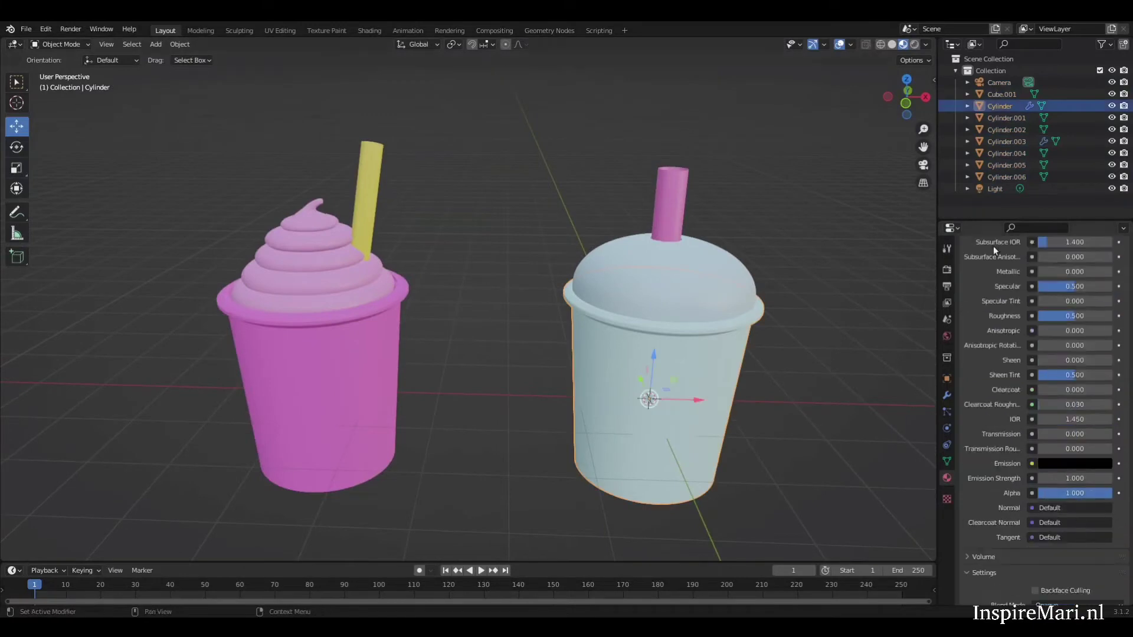
left_click(914, 44)
scroll(812, 407, "down", 5)
left_click(590, 218)
middle_click_drag(630, 264, 532, 413)
Duplicate the scene light into a second light and select the right cup.
key("shift+d")
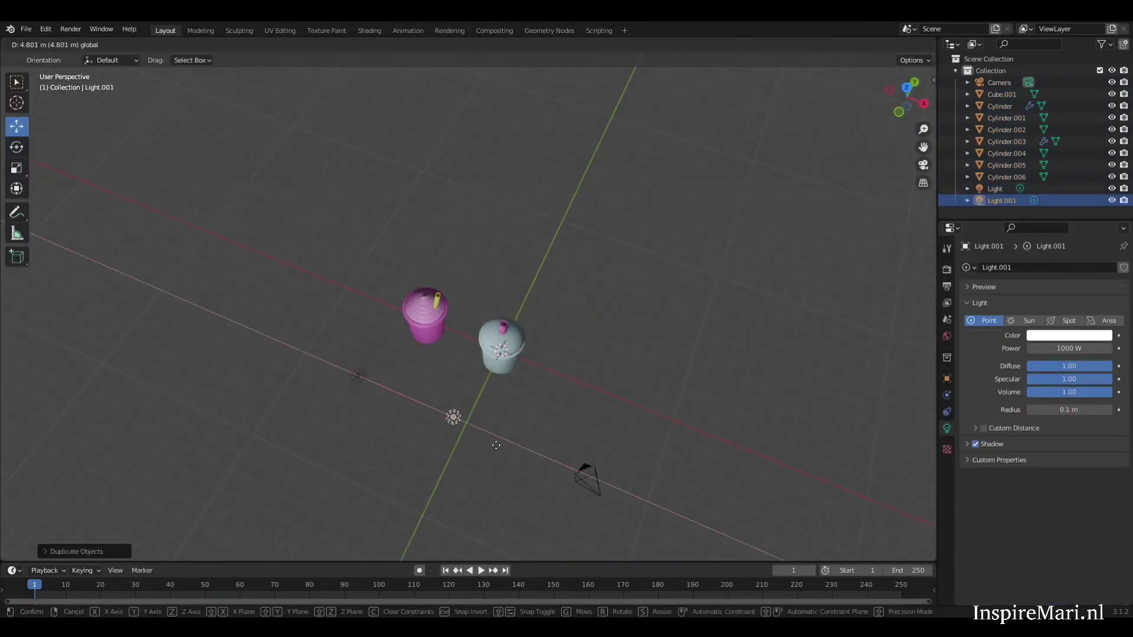
middle_click_drag(458, 392, 706, 348)
scroll(705, 347, "up", 5)
left_click(726, 437)
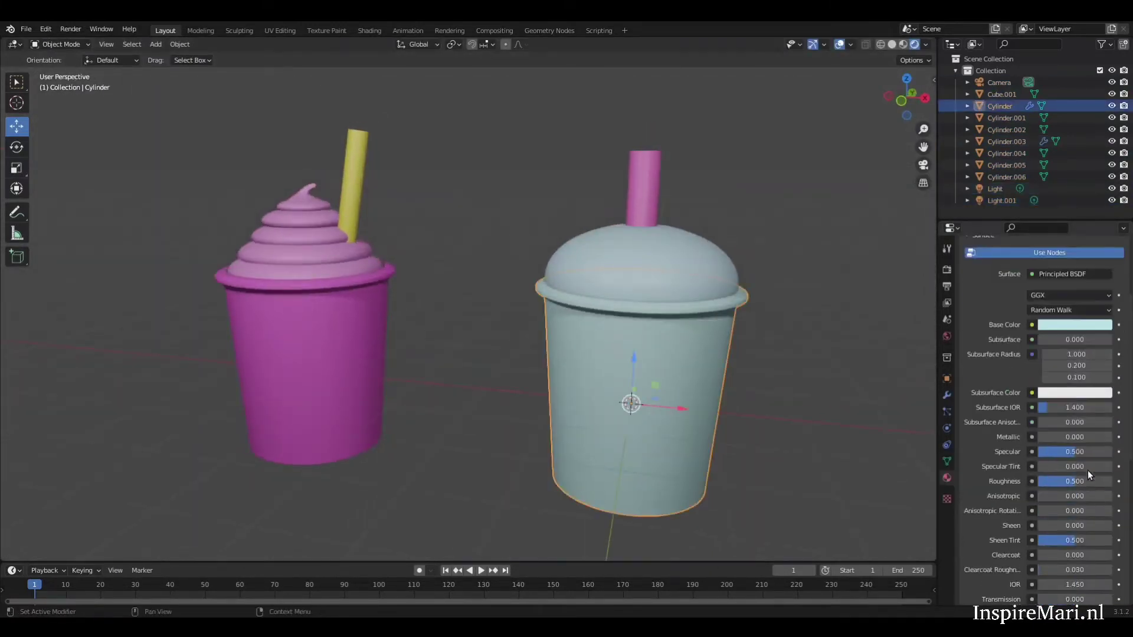
scroll(1088, 469, "down", 5)
middle_click_drag(789, 385, 767, 378)
Give the right cup Backface Culling, Alpha Blend and no shadow casting.
left_click(1053, 473)
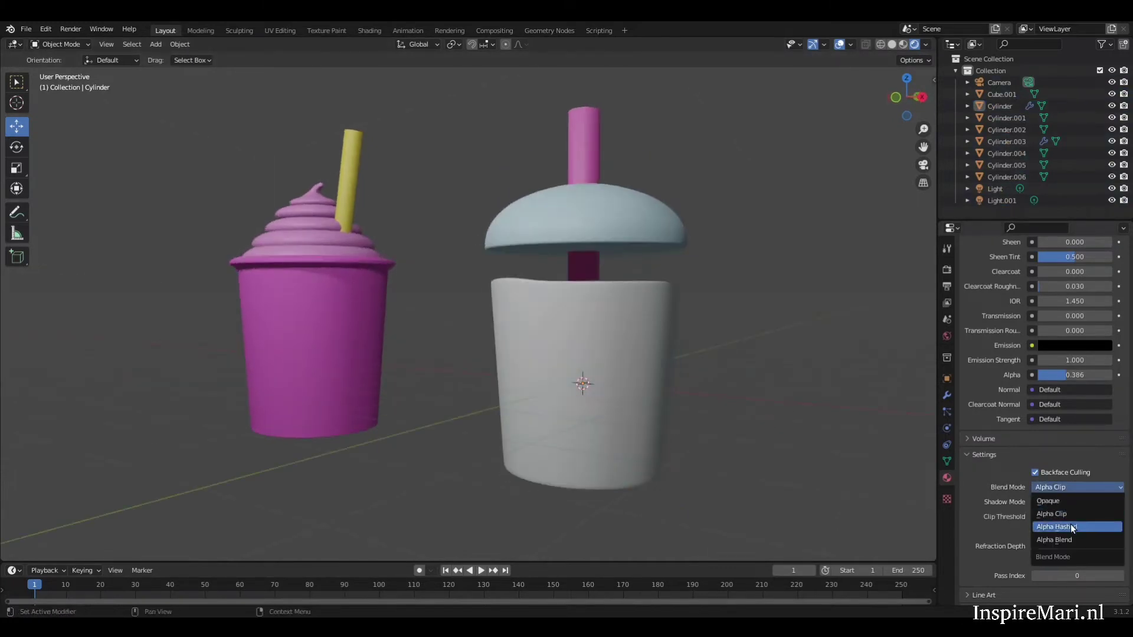
left_click(1071, 527)
left_click(1058, 487)
left_click(1057, 539)
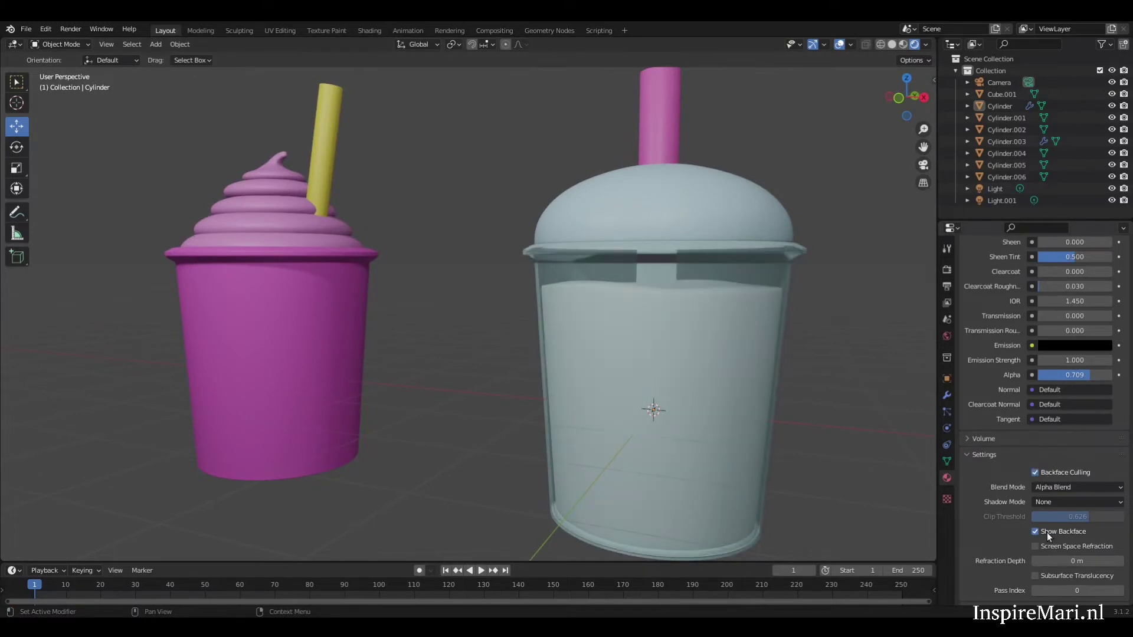
Make the domed lid Alpha Blend with Show Backface and about half alpha.
left_click(1056, 472)
left_click(1071, 486)
left_click(1057, 533)
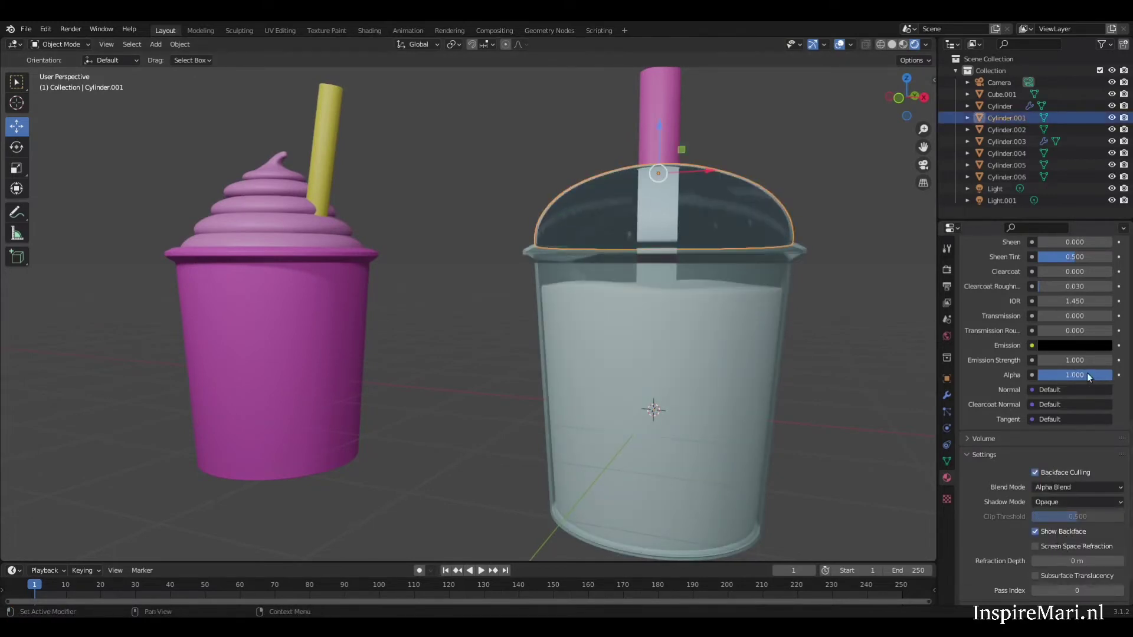
left_click_drag(1087, 373, 1076, 378)
left_click(766, 379)
middle_click_drag(767, 379, 785, 360)
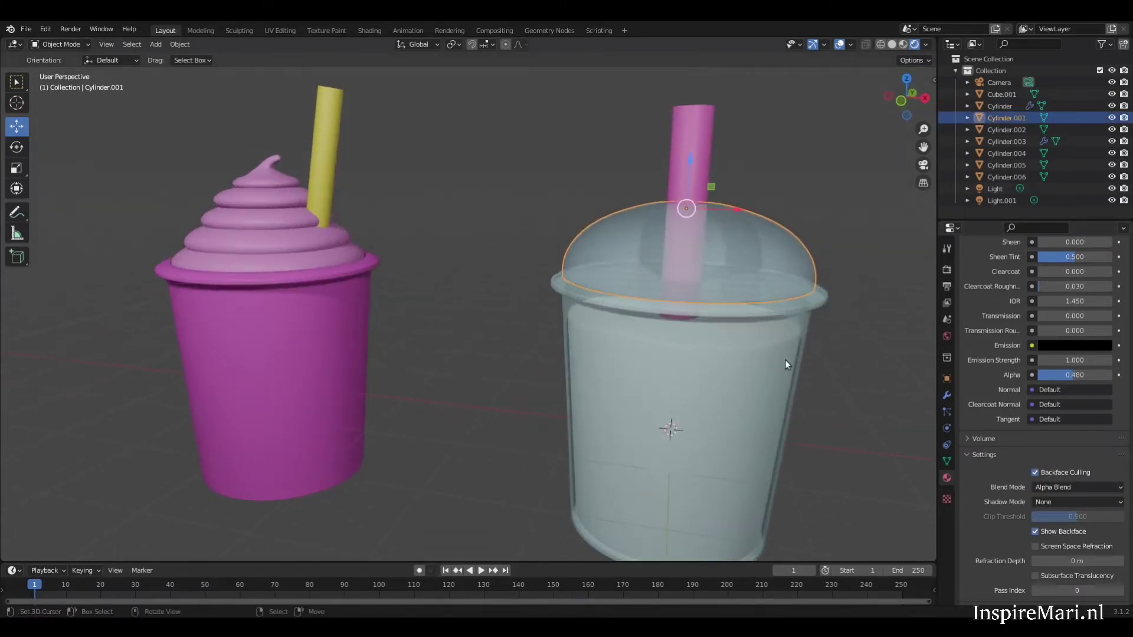
Give the right cup's liquid its own magenta material.
left_click(1037, 321)
left_click(1078, 445)
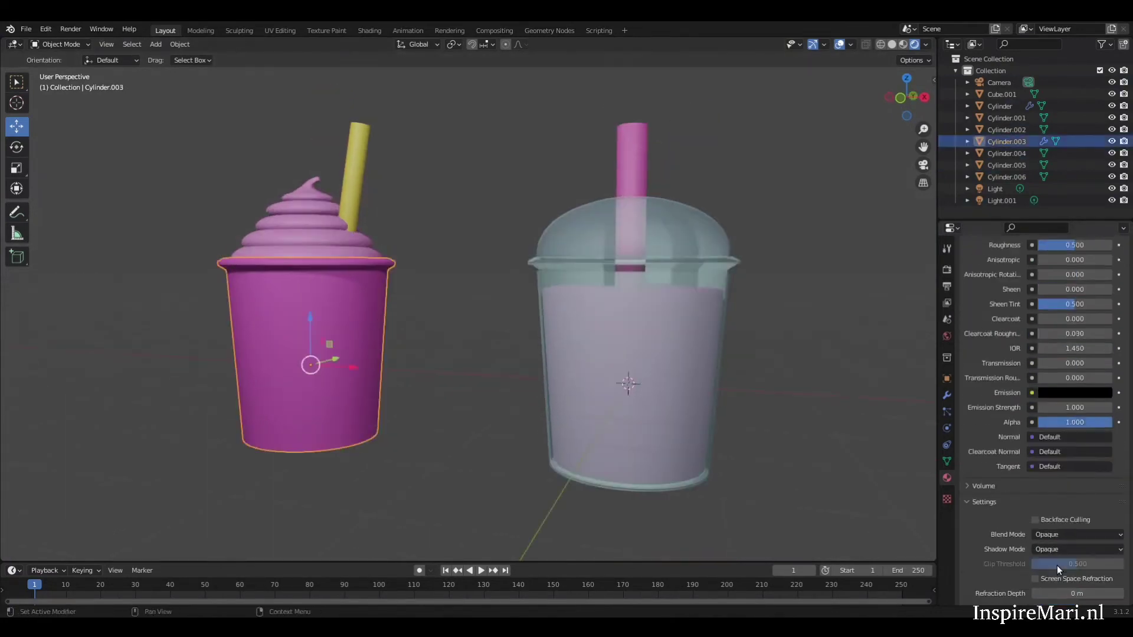
scroll(1057, 565, "down", 3)
Make the left cup alpha-blended, with backface culling and no cast shadows.
left_click(1035, 449)
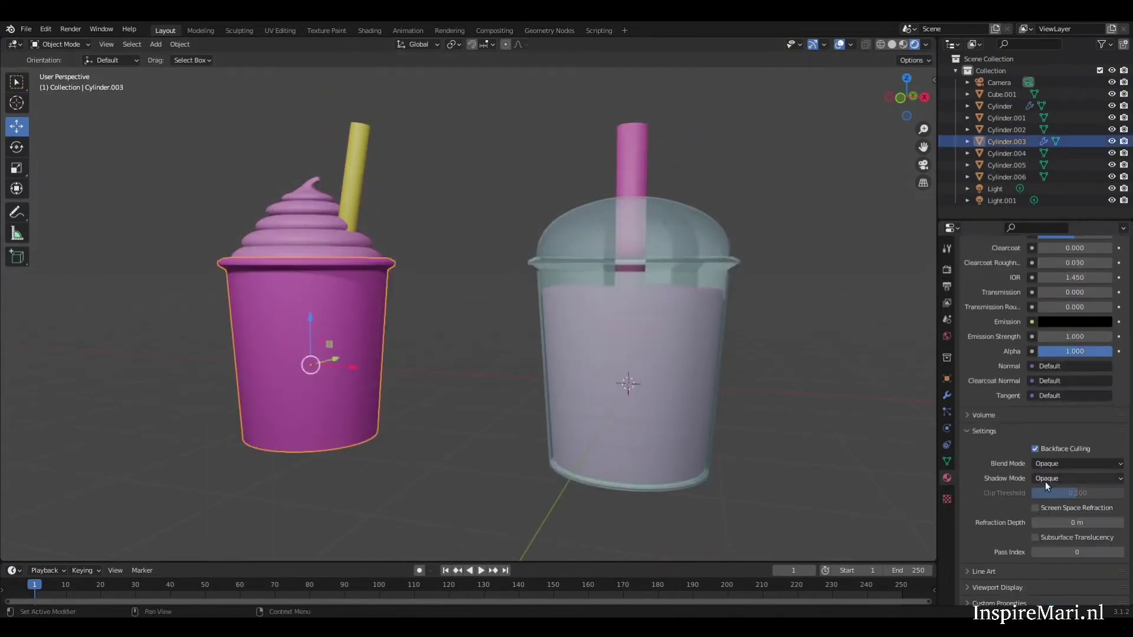
left_click(1077, 464)
left_click(1072, 518)
left_click(1078, 478)
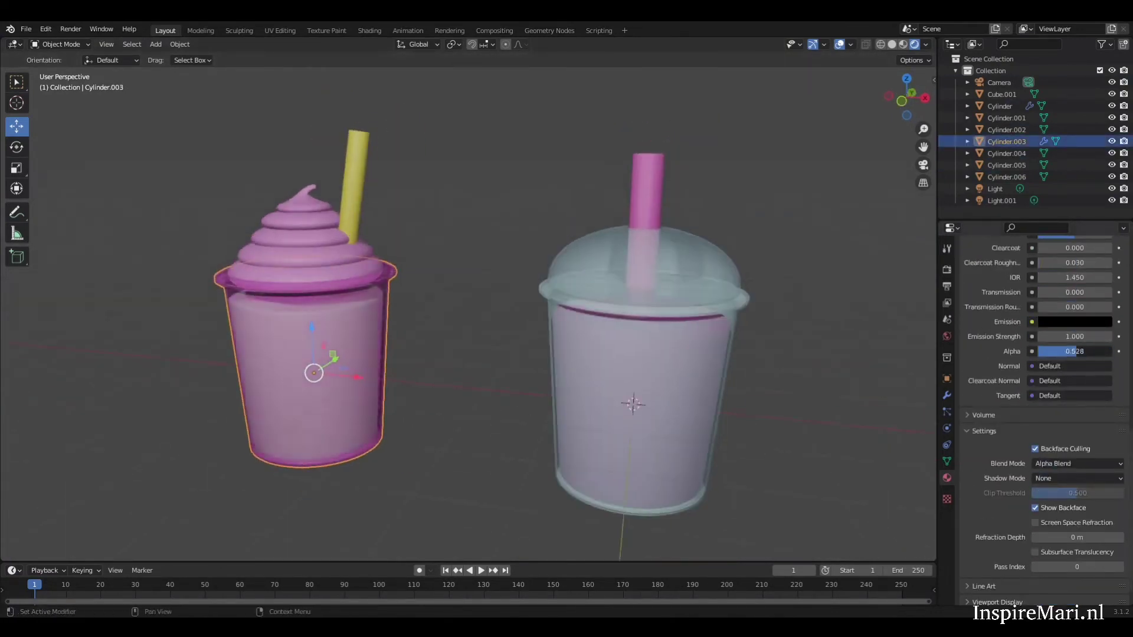
Pick a colour for the coffee liquid and check the right cup's colour.
left_click(1007, 177)
left_click(1075, 442)
left_click(1030, 339)
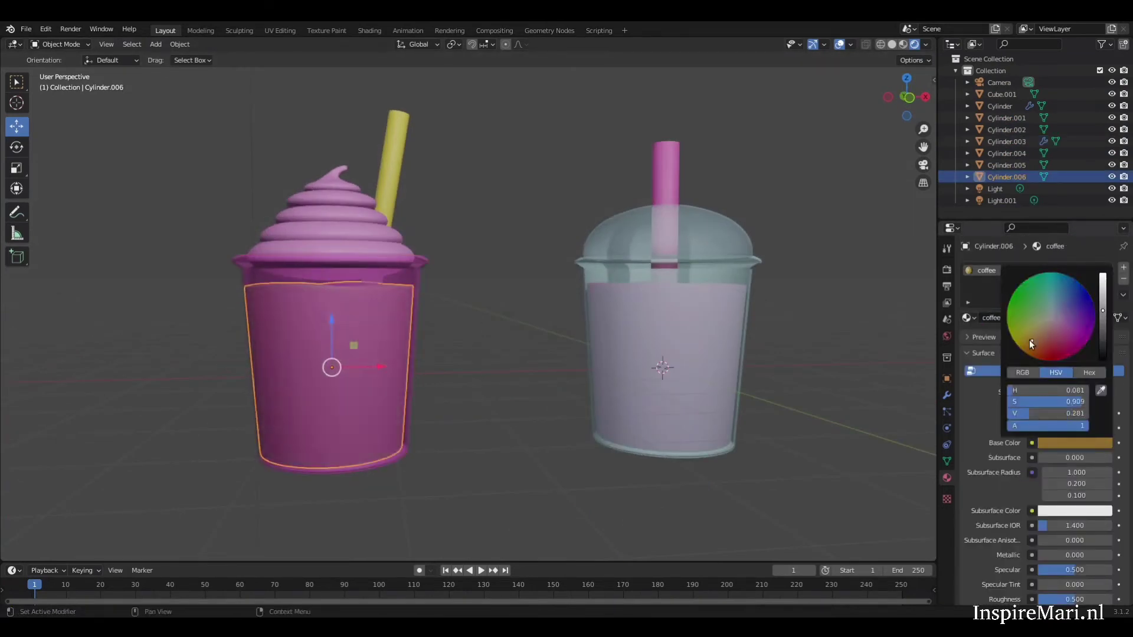
middle_click_drag(698, 472, 705, 370)
left_click(705, 370)
left_click(1076, 443)
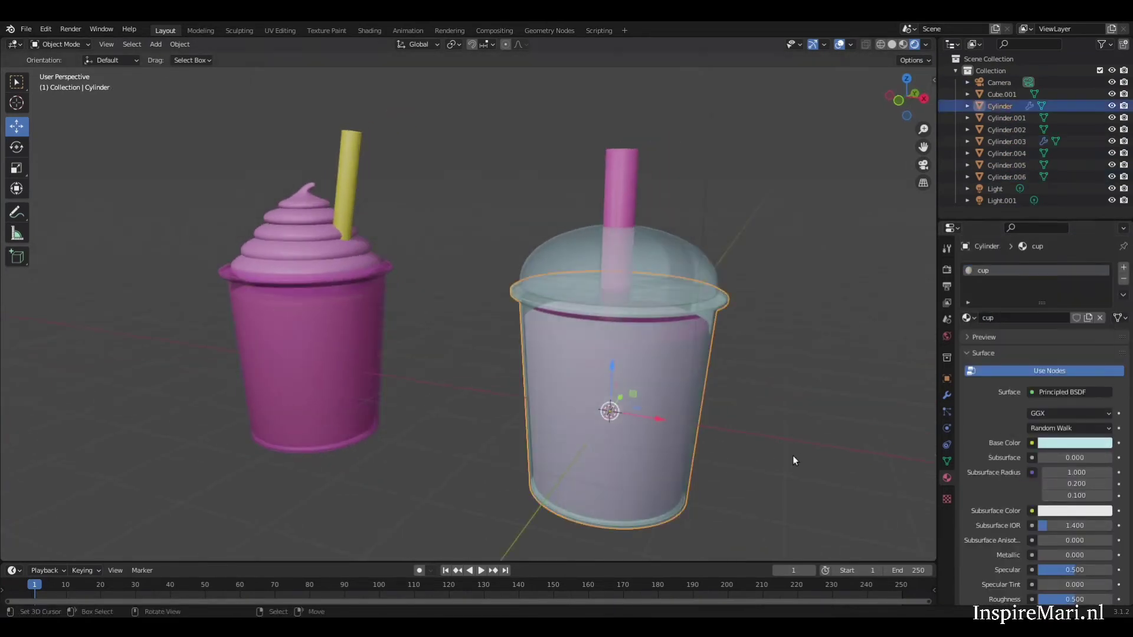
left_click(450, 357)
Switch to the front view and select the right cup.
mouse_move(792, 456)
middle_mouse_down()
mouse_move(450, 356)
mouse_move(501, 381)
middle_mouse_up()
key("KP_1")
left_click(593, 386)
scroll(691, 394, "up", 2)
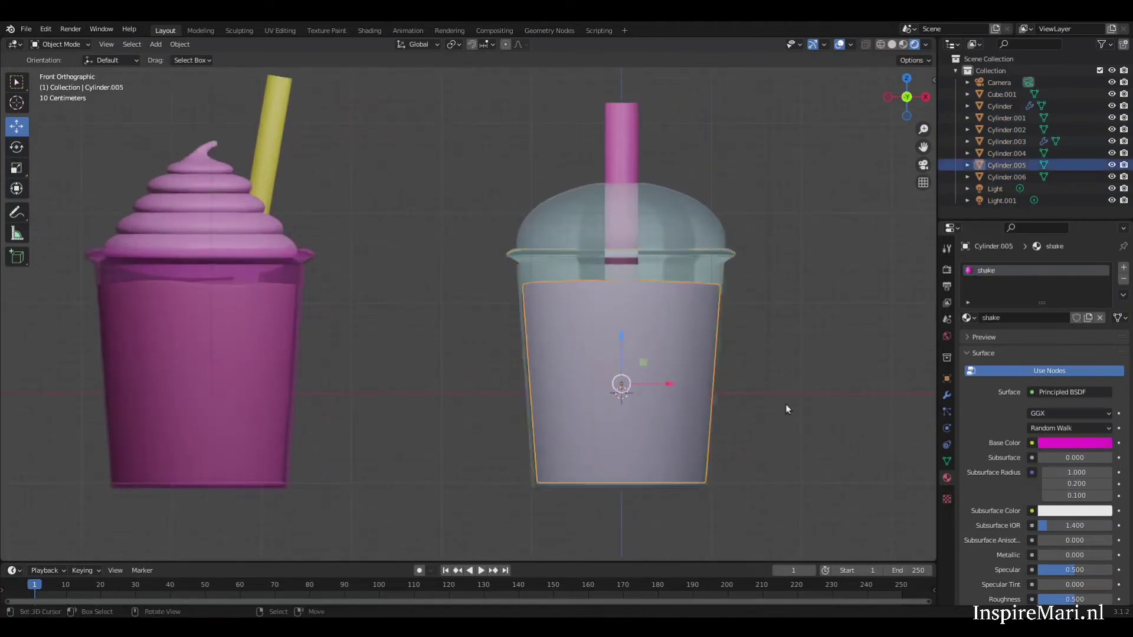
scroll(1082, 483, "down", 5)
scroll(901, 483, "down", 2)
scroll(743, 265, "up", 3)
left_click(743, 265)
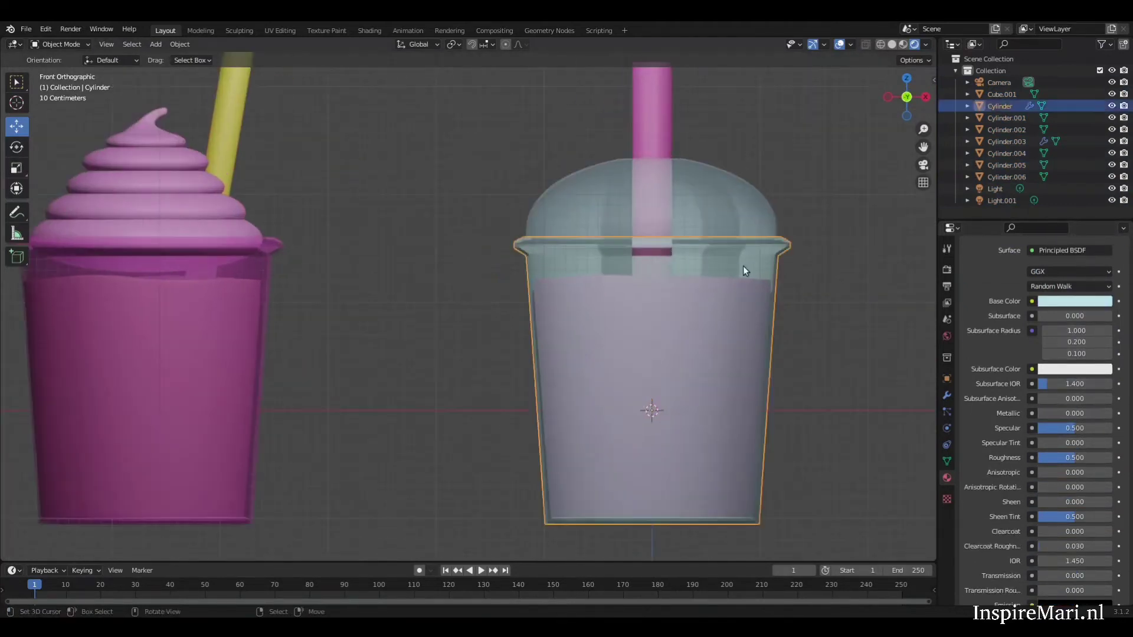
Raise the right cup's Metallic to 0.874, set Roughness to 0.413, and raise Sheen.
left_click_drag(1076, 413, 1095, 413)
middle_click_drag(737, 407, 798, 422)
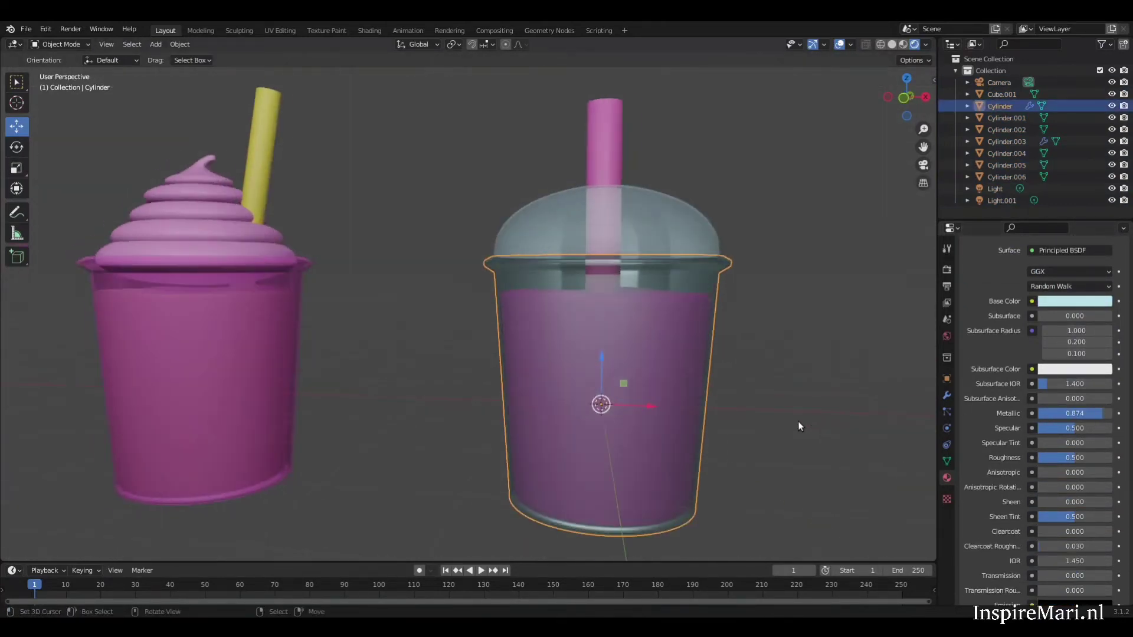
left_click(798, 422)
left_click_drag(1075, 413, 1083, 413)
left_click_drag(1075, 458, 1069, 457)
left_click_drag(1047, 472, 1076, 472)
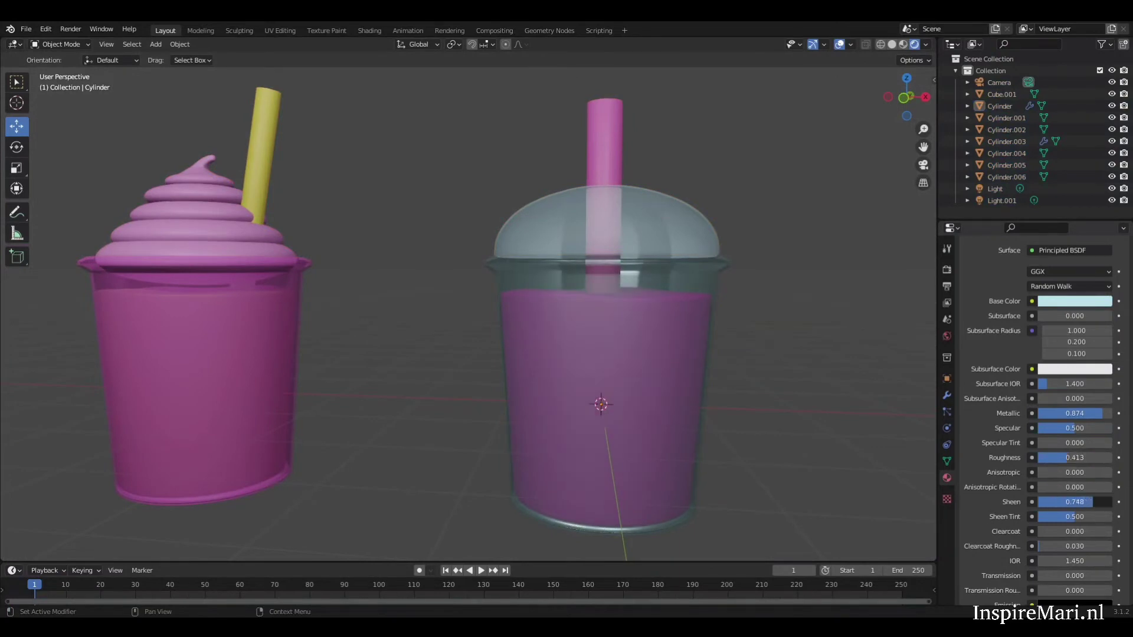
Reselect the left cup after undoing a stray selection and briefly selecting the lid.
left_click(204, 390)
key("alt+a")
left_click(667, 236)
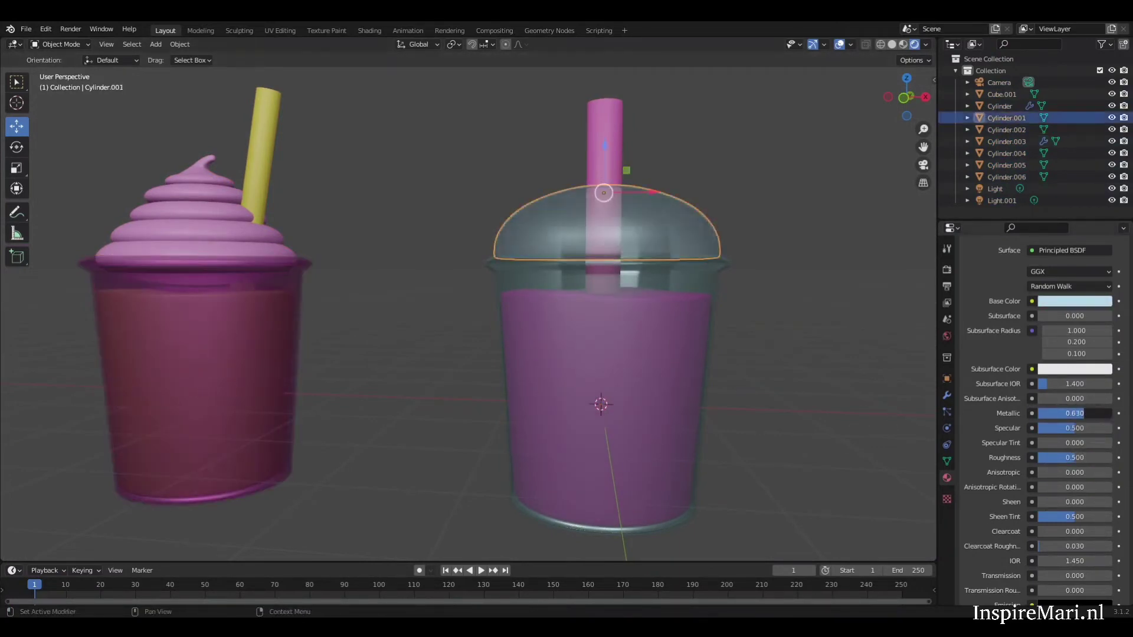
key("ctrl+z")
key("ctrl+z")
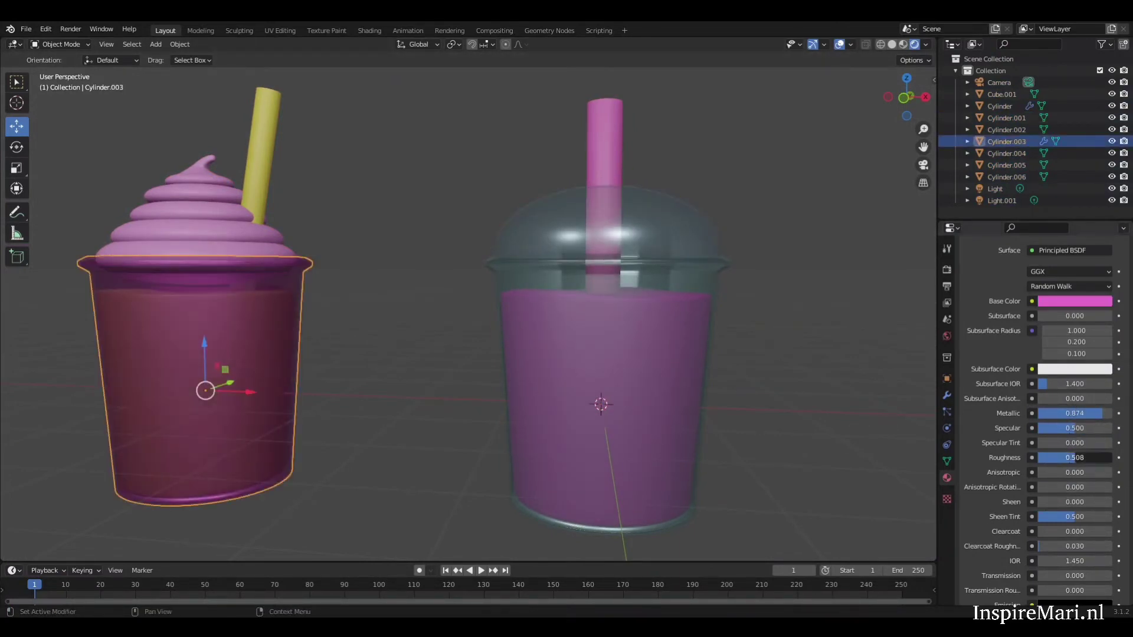
middle_click_drag(679, 331, 712, 294)
left_click(712, 293)
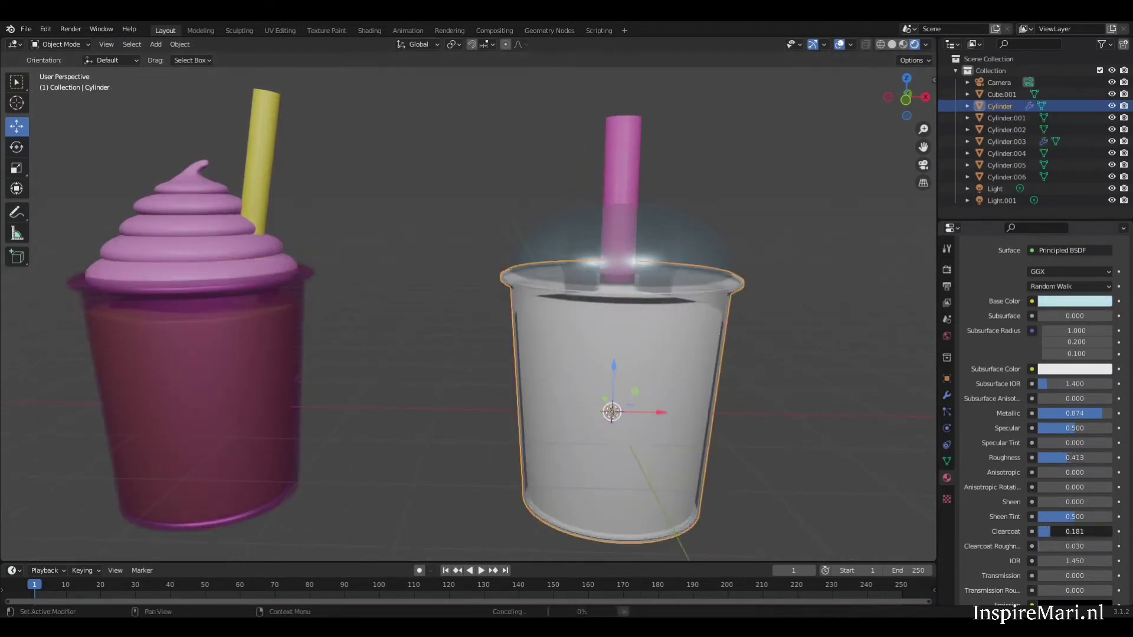
left_click(230, 307)
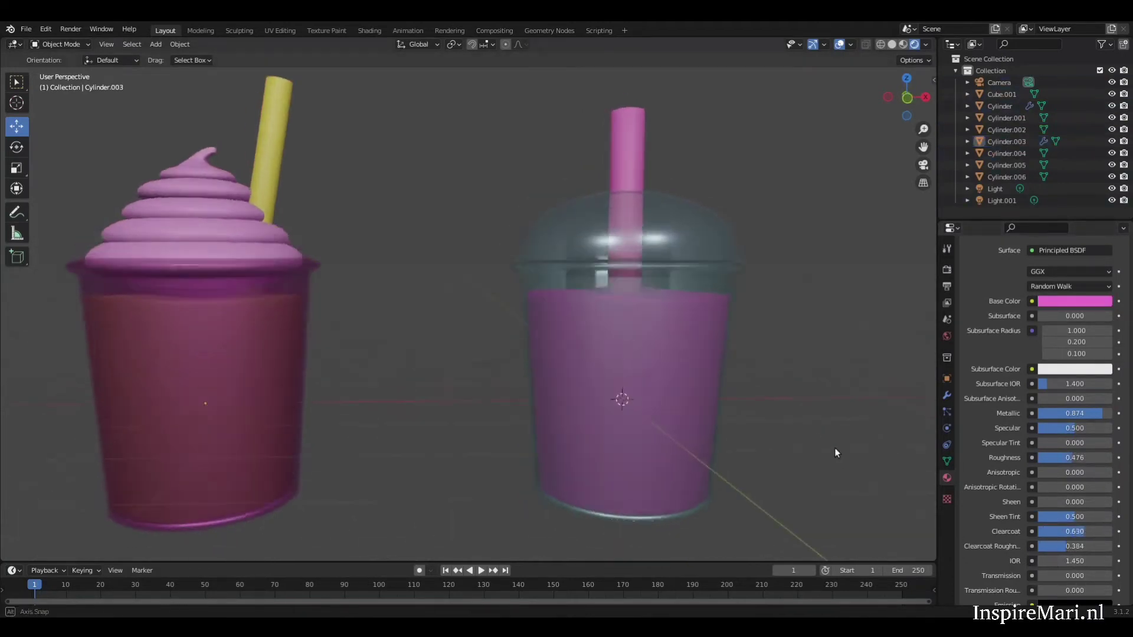
scroll(534, 384, "up", 3)
scroll(352, 379, "down", 4)
Recolour the left cup brown and the cream swirl pale yellow.
left_click(1075, 301)
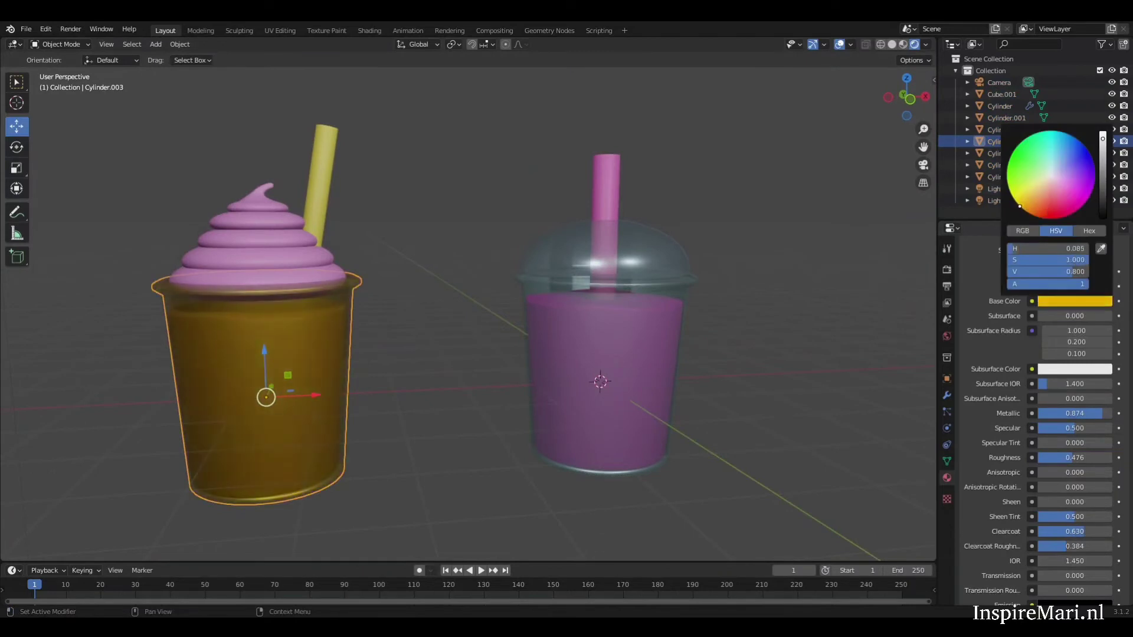
left_click_drag(1063, 177, 1039, 165)
left_click(1003, 94)
left_click(1075, 301)
left_click_drag(1074, 248, 1027, 248)
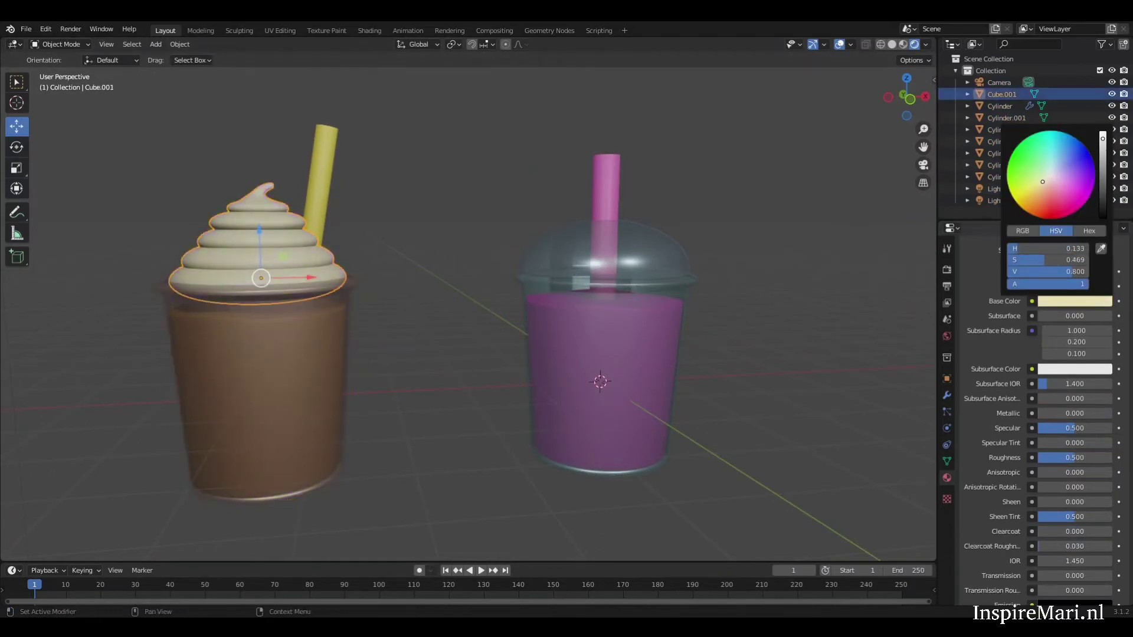
Scale down the liquid inside both cups.
mouse_move(590, 354)
middle_mouse_down()
mouse_move(738, 392)
mouse_move(658, 409)
middle_mouse_up()
left_click(567, 414)
scroll(572, 318, "down", 1)
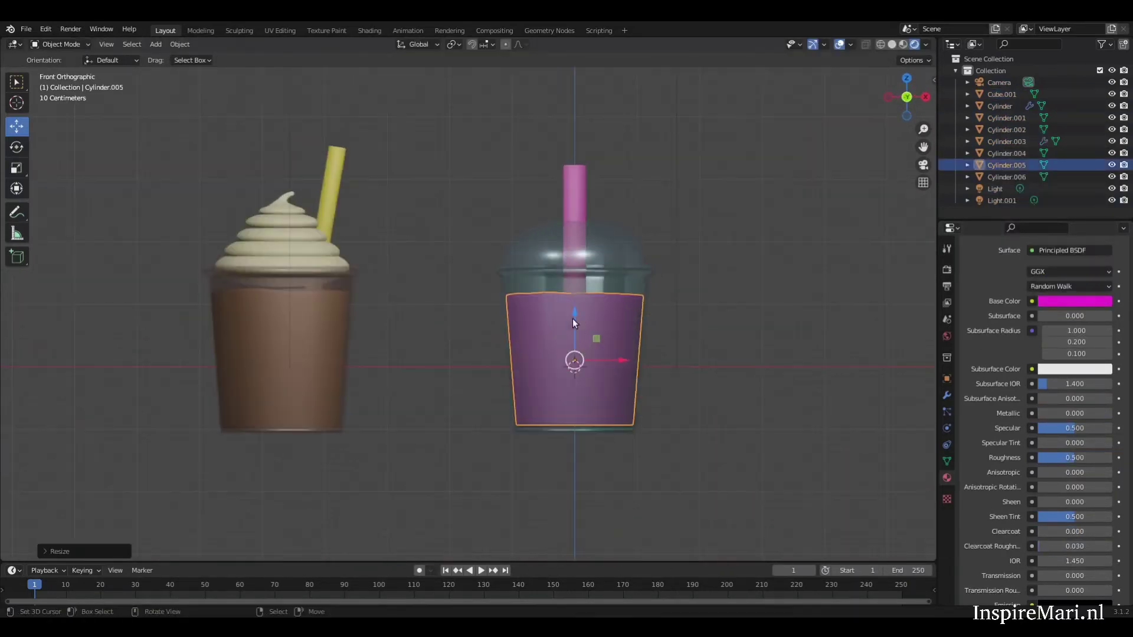
key("s")
left_click(607, 369)
scroll(473, 354, "up", 2)
left_click(334, 350)
key("s")
left_click(413, 467)
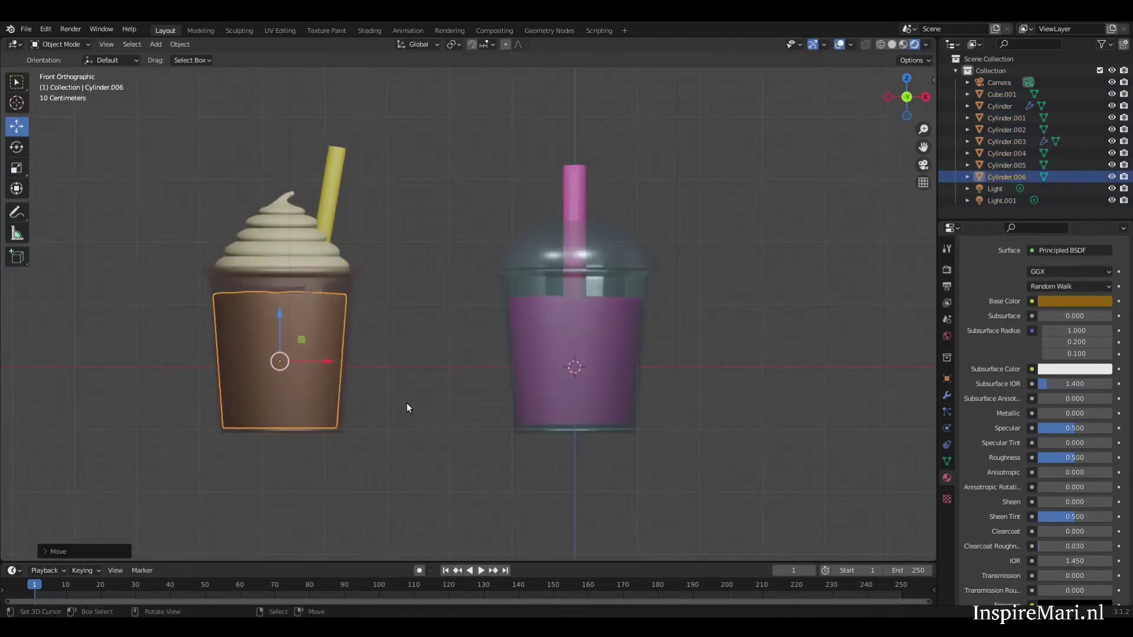
left_click(427, 427)
Frame the coffee cup's glass from a lower frontal angle.
mouse_move(427, 427)
middle_mouse_down()
mouse_move(666, 454)
mouse_move(551, 479)
mouse_move(685, 405)
mouse_move(720, 419)
mouse_move(525, 368)
mouse_move(679, 444)
middle_mouse_up()
left_click(525, 368)
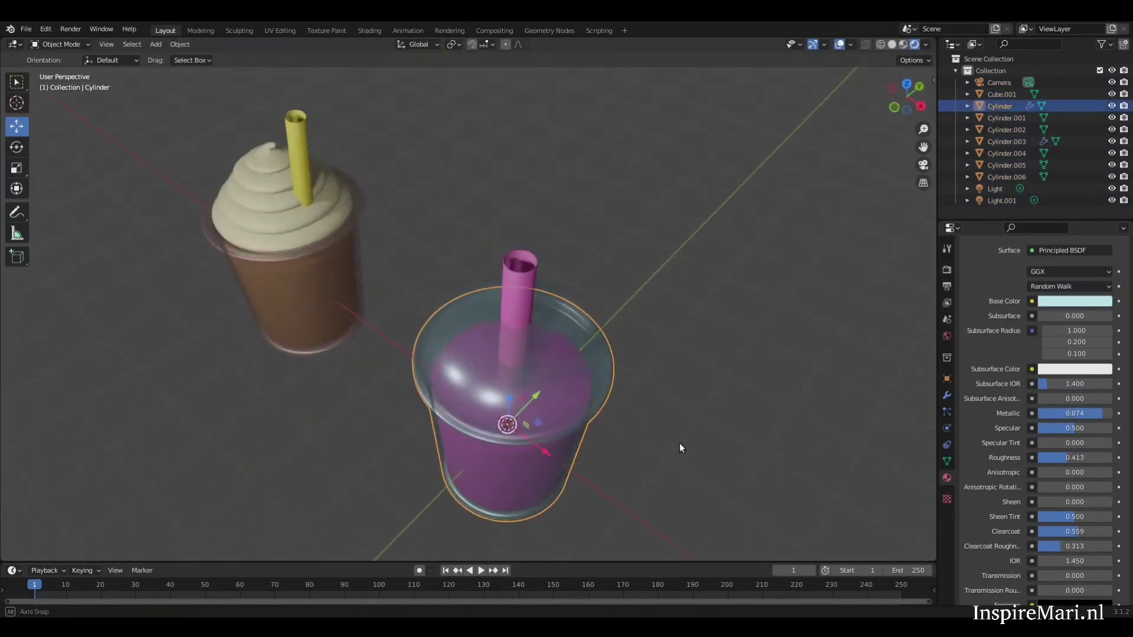
scroll(1080, 518, "down", 10)
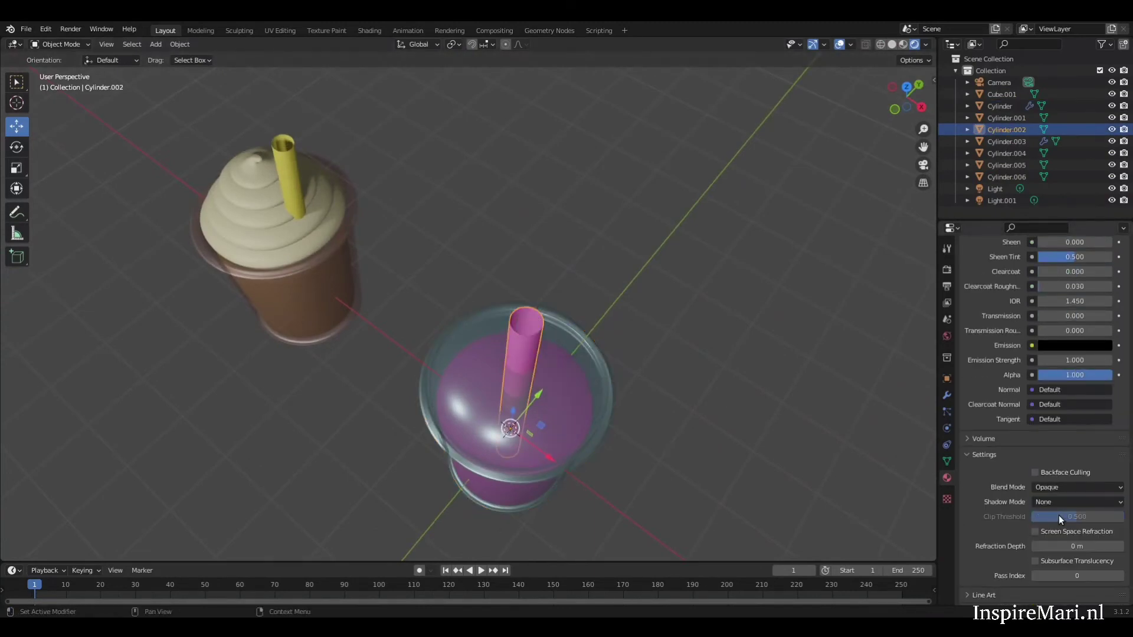
middle_click_drag(649, 384, 472, 331)
left_click(314, 316)
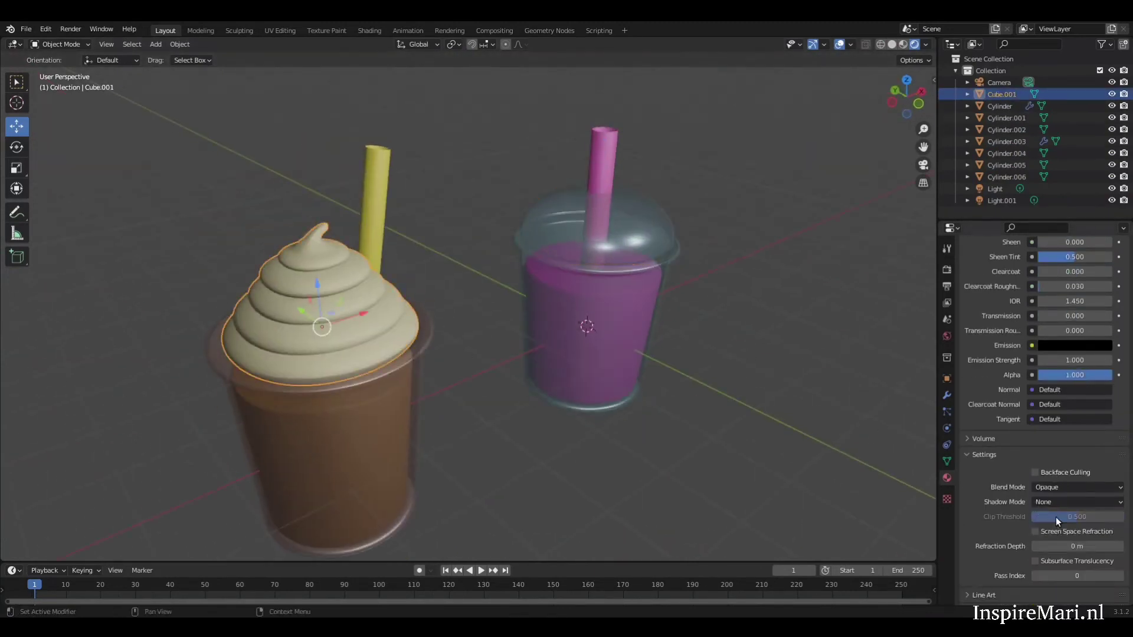
left_click(799, 381)
mouse_move(799, 381)
middle_mouse_down()
mouse_move(556, 360)
mouse_move(379, 292)
middle_mouse_up()
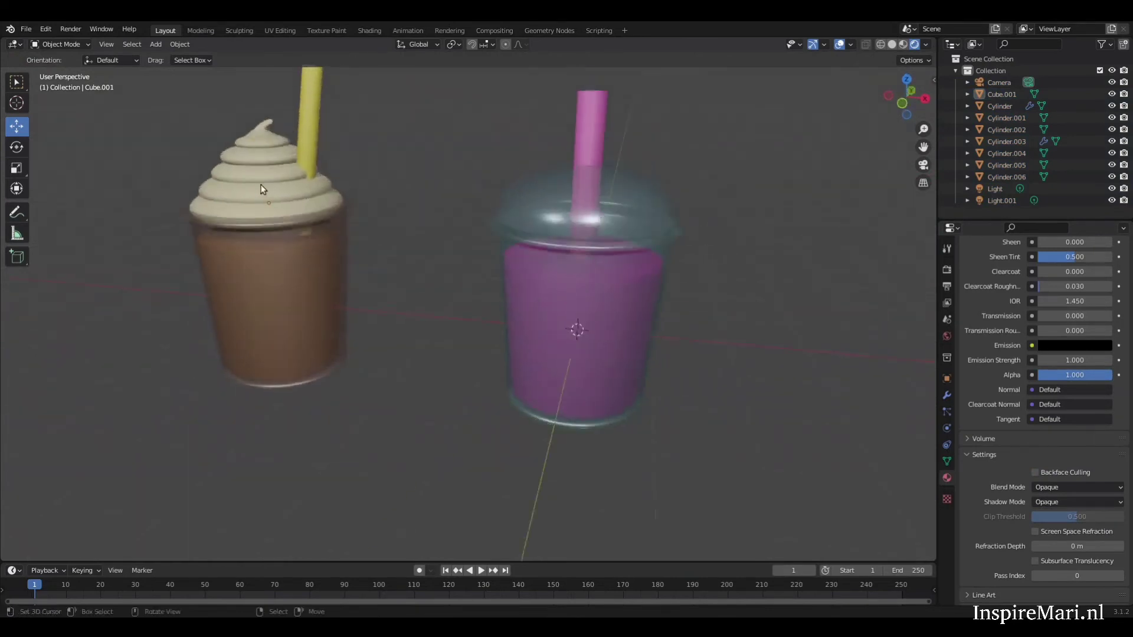
left_click(379, 293)
key("KP_Decimal")
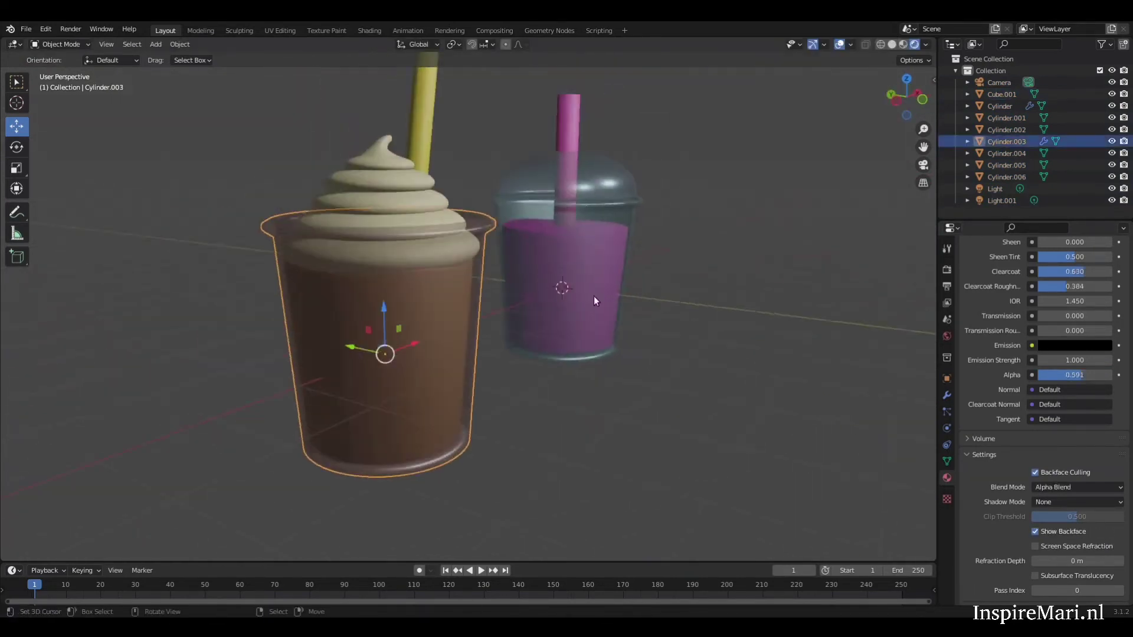
key("alt+a")
scroll(1057, 384, "up", 8)
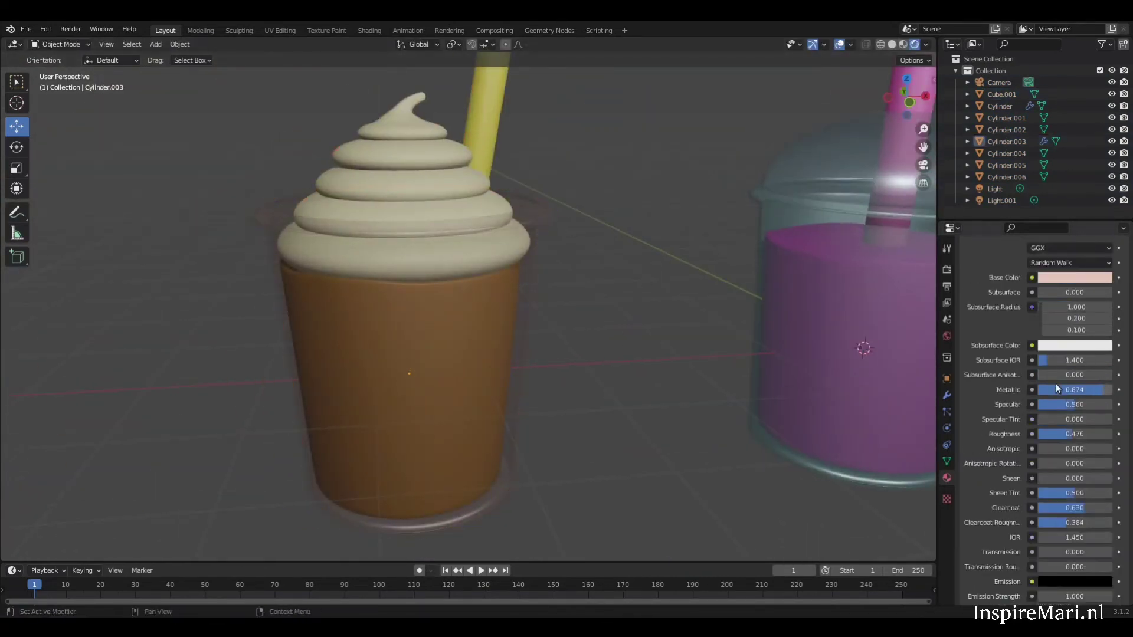
Lower the coffee glass's Metallic to 0.717 and tint it salmon pink.
left_click_drag(1069, 419, 1027, 419)
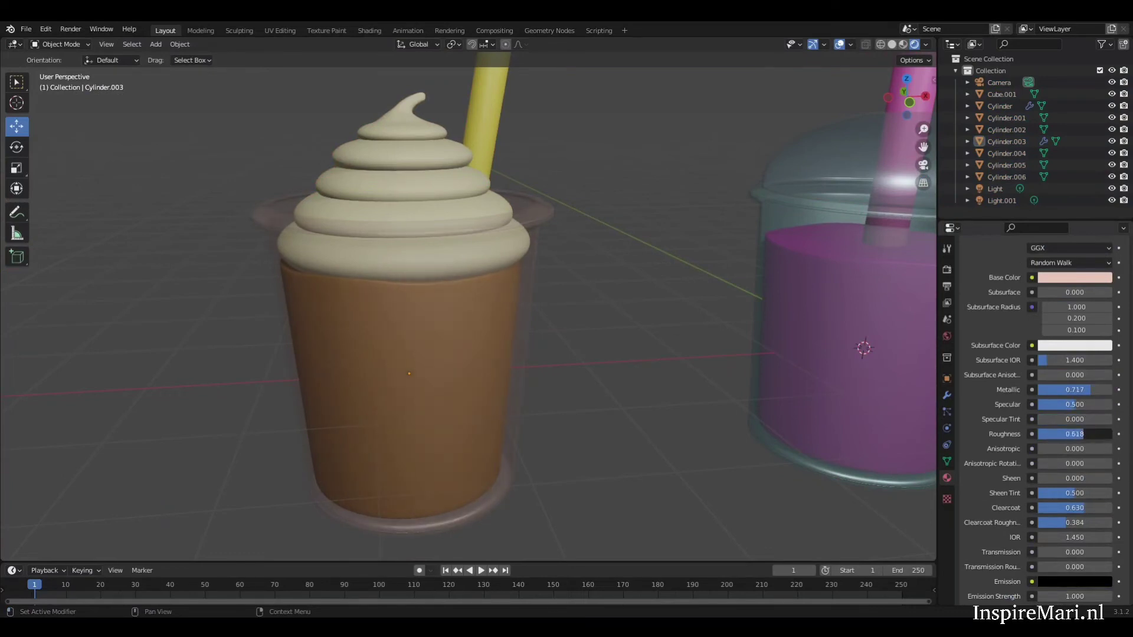
left_click(1074, 277)
left_click(1038, 175)
scroll(782, 398, "down", 3)
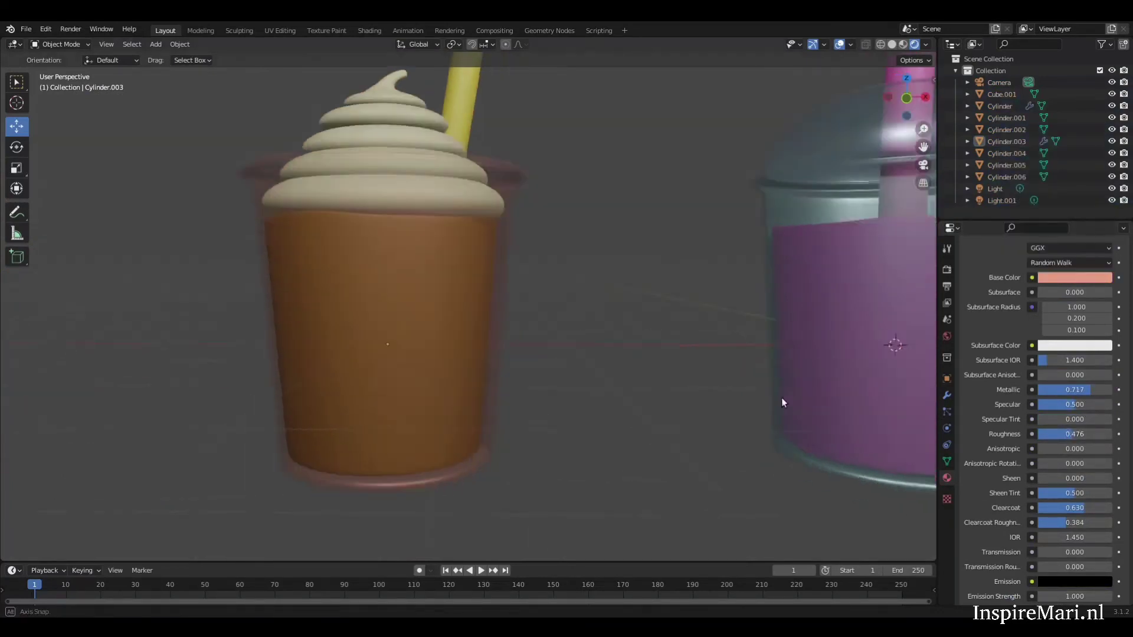
scroll(781, 398, "down", 4)
scroll(693, 380, "down", 4)
left_click_drag(380, 131, 493, 422)
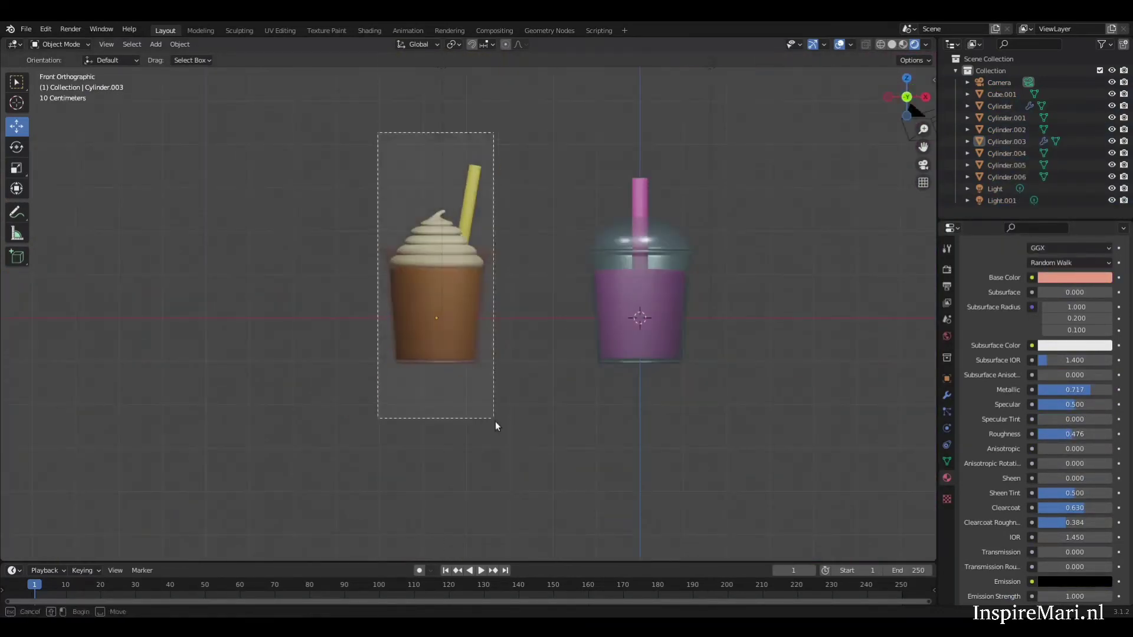
Move the coffee cup beside the pink drink, enlarge the disc, and lower both cups onto it.
middle_click_drag(671, 316, 683, 378)
key("s")
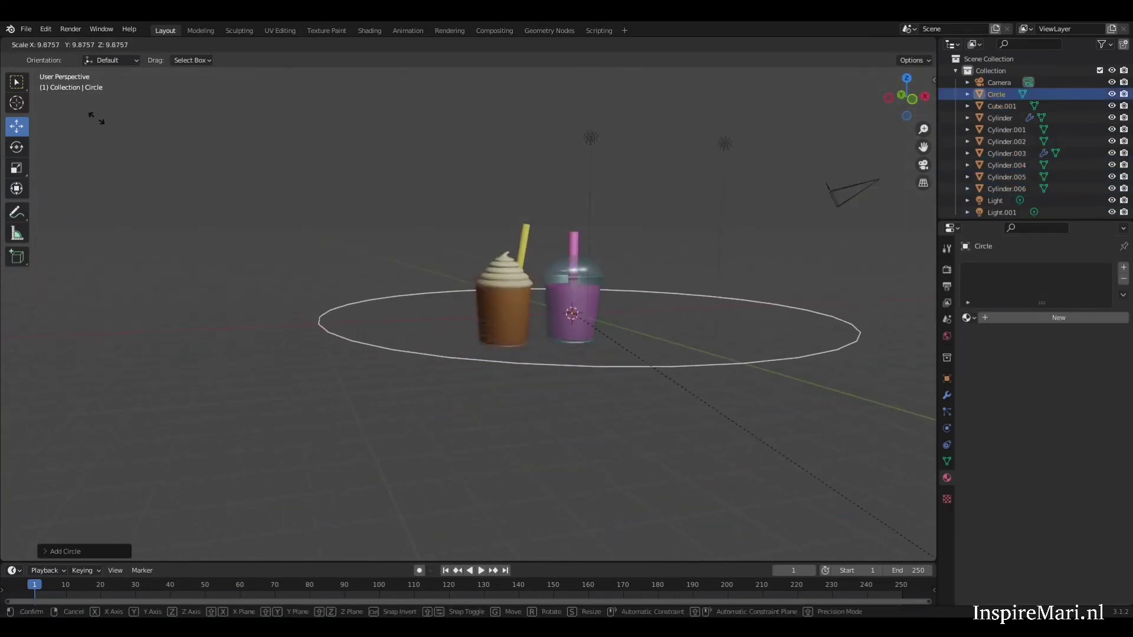
left_click(606, 351)
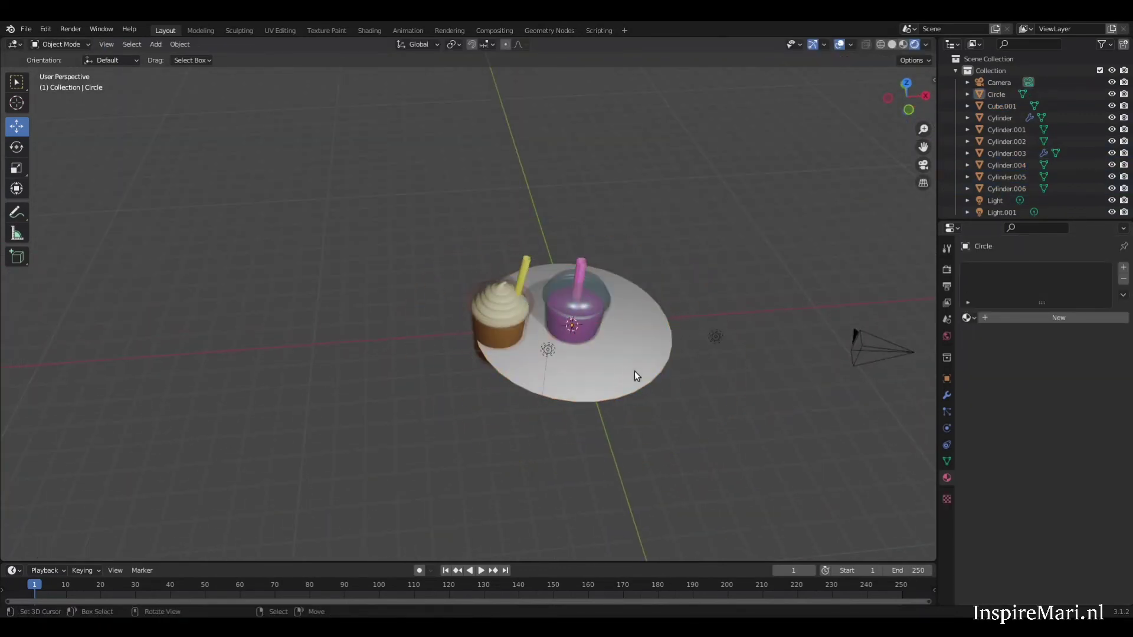
left_click_drag(422, 189, 617, 266)
key("g")
key("z")
left_click(649, 295)
mouse_move(650, 295)
middle_mouse_down()
mouse_move(725, 334)
mouse_move(852, 321)
middle_mouse_up()
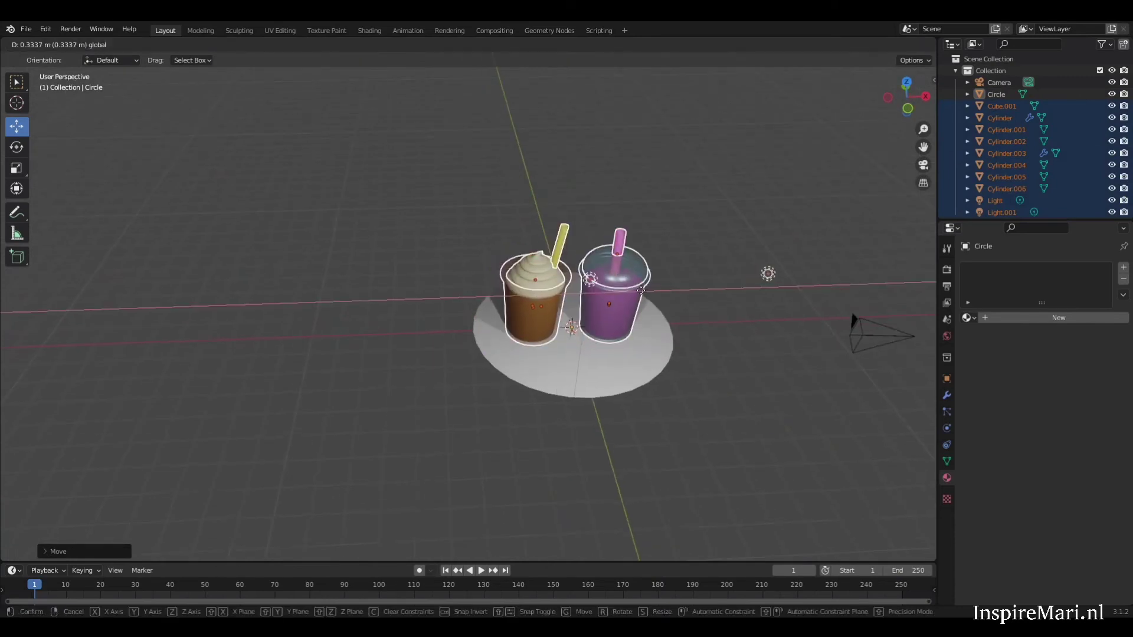
Give the disc a new pink material.
left_click(637, 366)
left_click(179, 45)
left_click(189, 171)
left_click(1058, 317)
left_click(1075, 442)
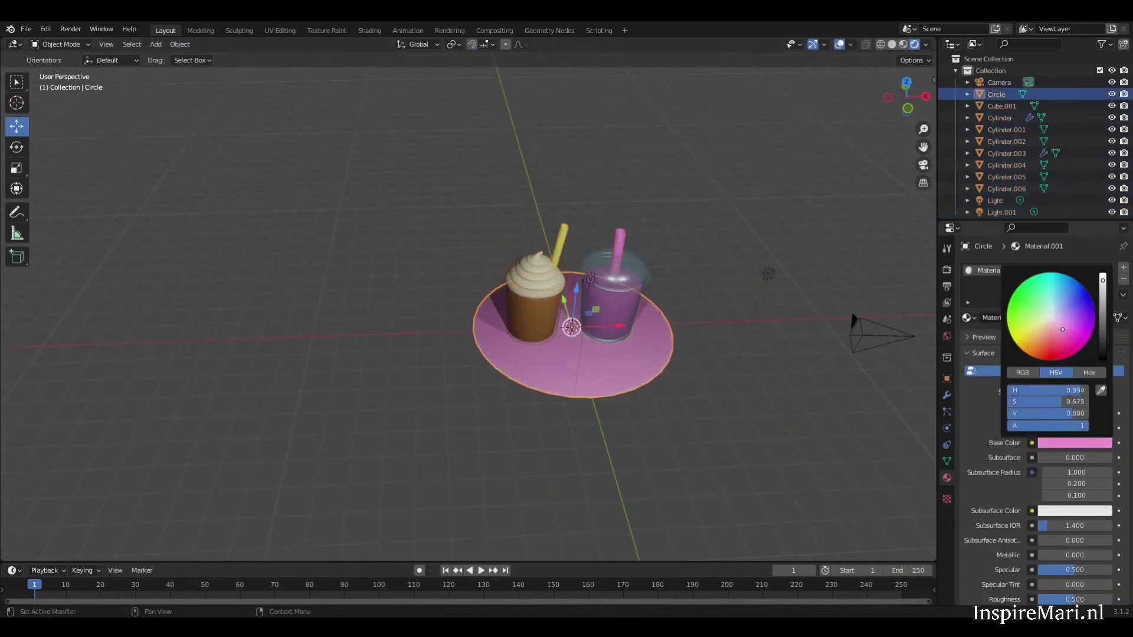
left_click_drag(1084, 303, 1045, 304)
left_click(1075, 442)
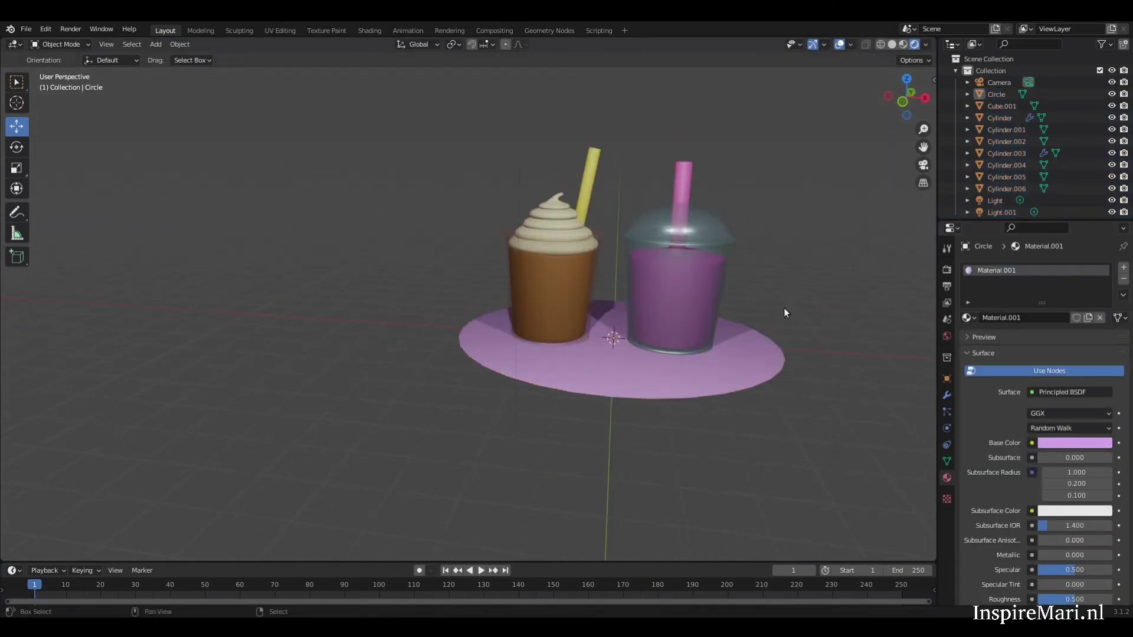
middle_click_drag(783, 314, 767, 283)
Add a level-2 Subdivision Surface modifier to the disc.
scroll(767, 283, "up", 3)
key("ctrl+2")
left_click(947, 395)
left_click(1093, 287)
mouse_move(785, 389)
middle_mouse_down()
mouse_move(704, 441)
mouse_move(657, 369)
mouse_move(571, 440)
middle_mouse_up()
Inspect the materials of the pink drink's glass and the whipped cream.
left_click(946, 478)
scroll(1061, 501, "down", 10)
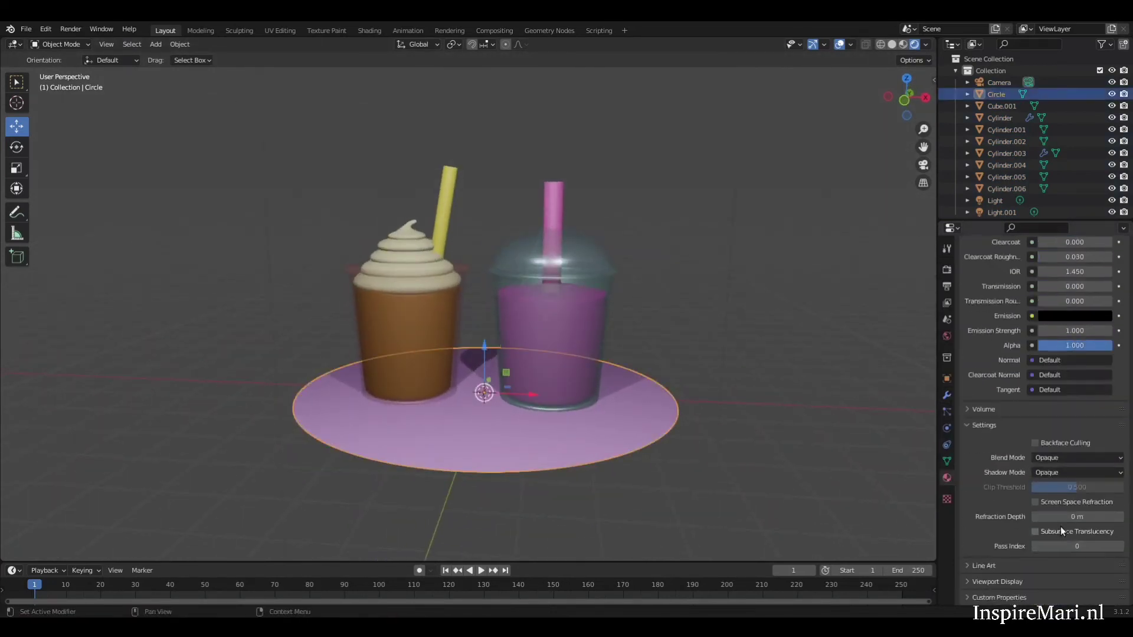
left_click(508, 363)
left_click(508, 362)
left_click(467, 395)
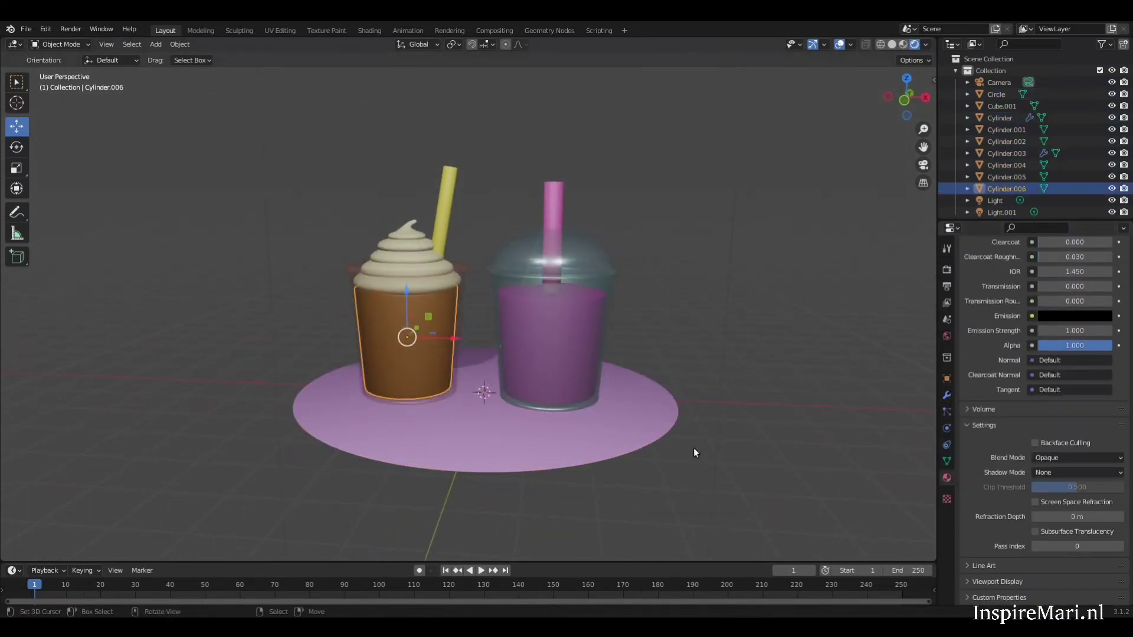
mouse_move(693, 448)
middle_mouse_down()
mouse_move(926, 449)
mouse_move(782, 405)
mouse_move(681, 440)
middle_mouse_up()
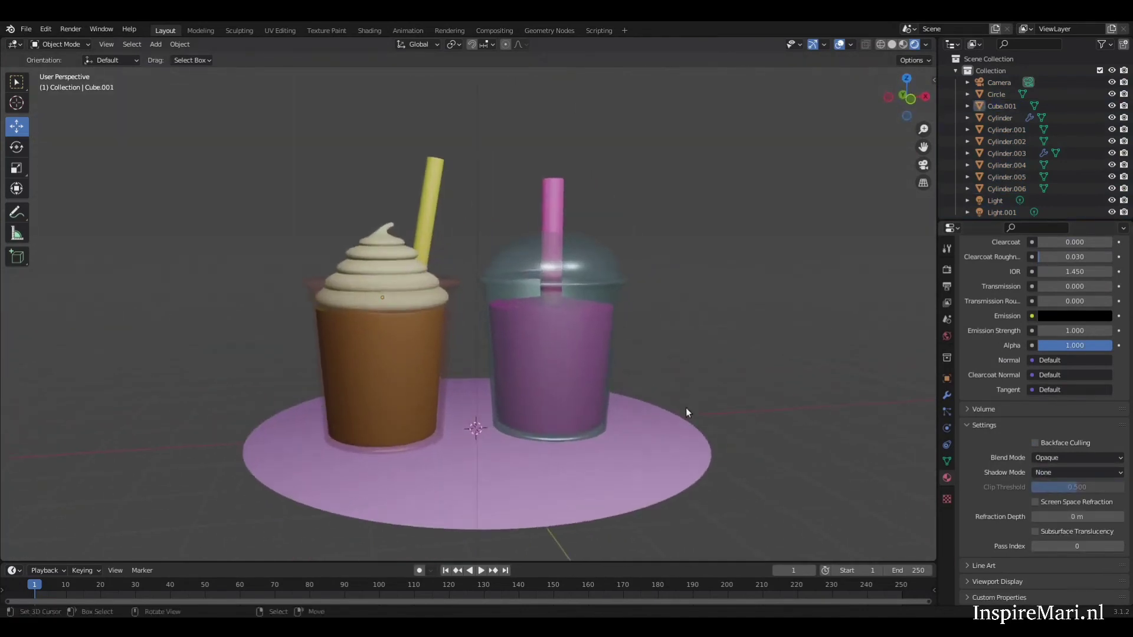
View through the scene camera and set Resolution X to 1080 px.
key("KP_0")
key("n")
scroll(1040, 345, "up", 10)
left_click(946, 269)
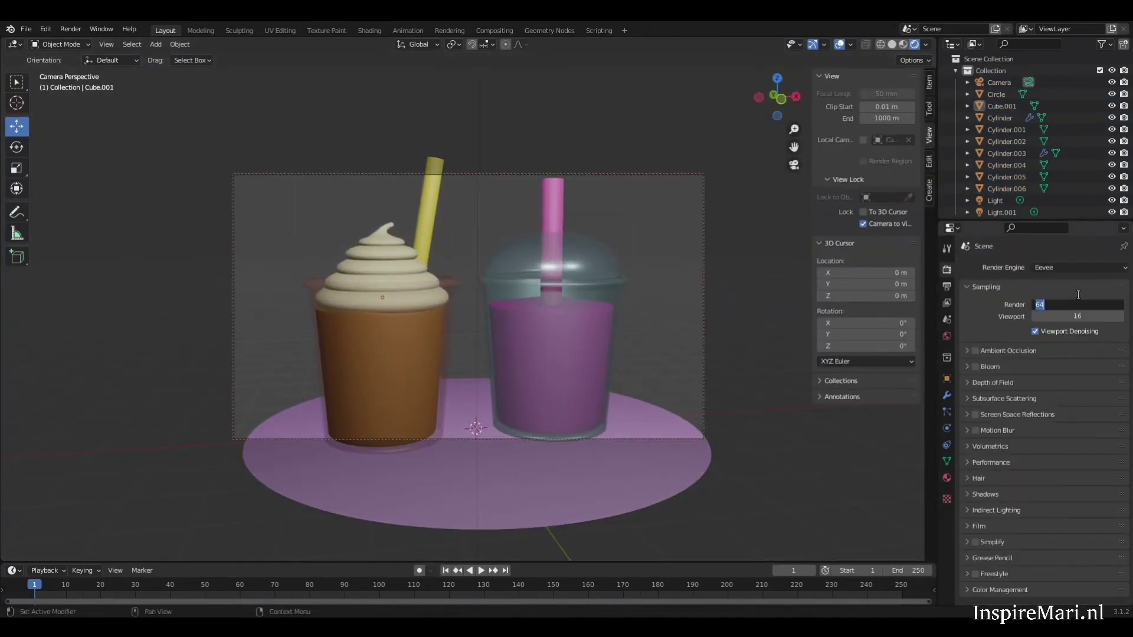
left_click(1077, 283)
type("1080")
key("Return")
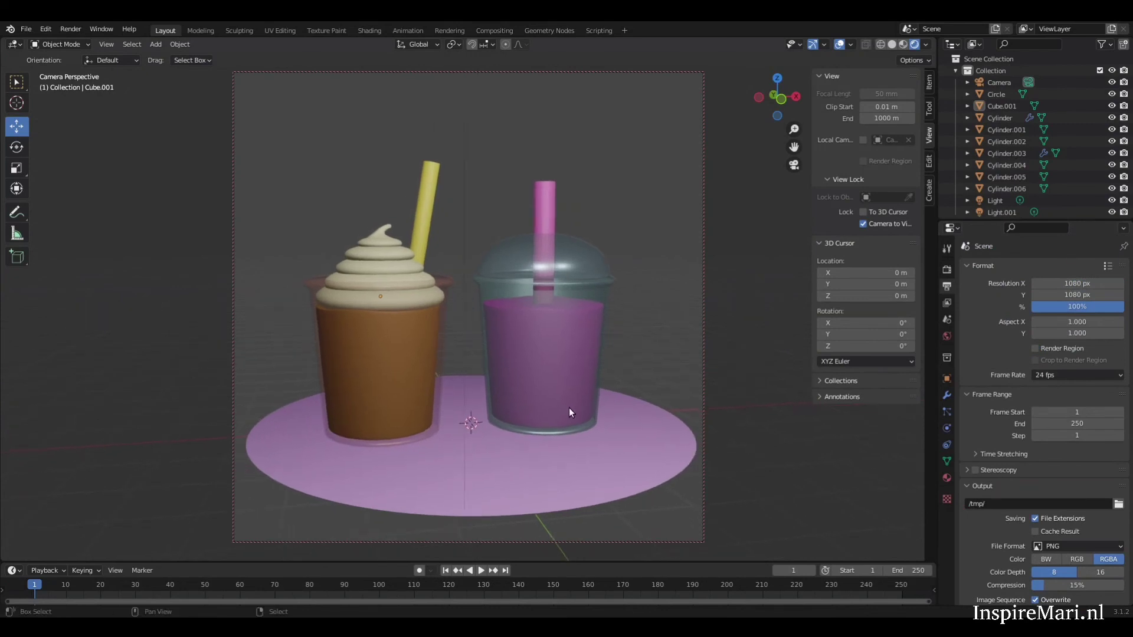
Enable a transparent film background in the render settings.
left_click(946, 270)
key("n")
left_click(971, 525)
left_click(1030, 557)
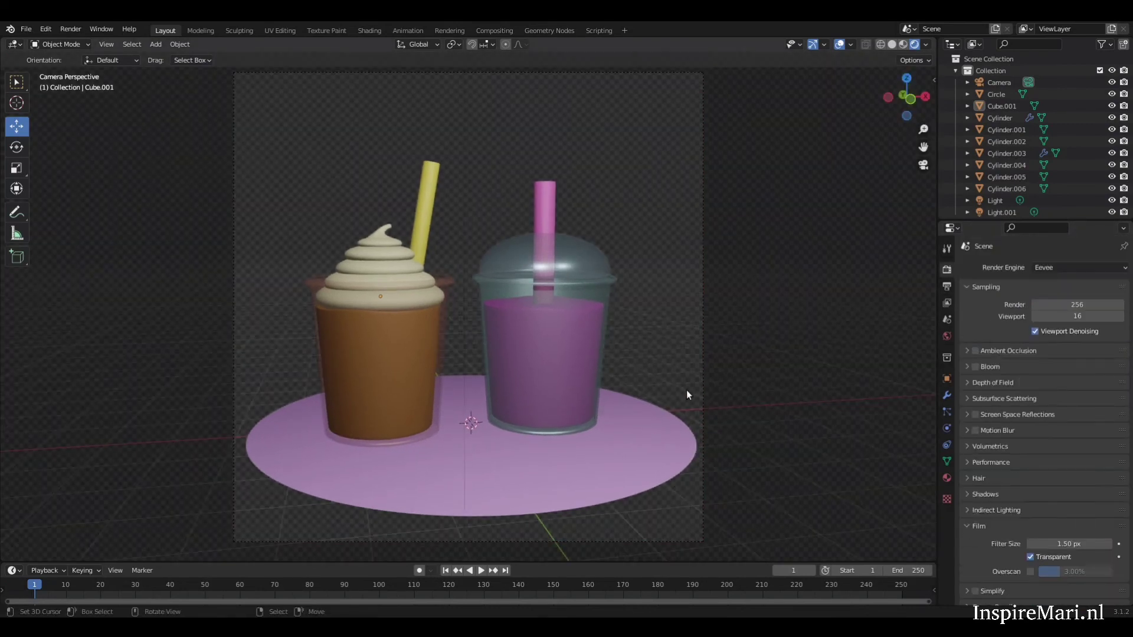
middle_click_drag(686, 390, 679, 384)
key("shift+a")
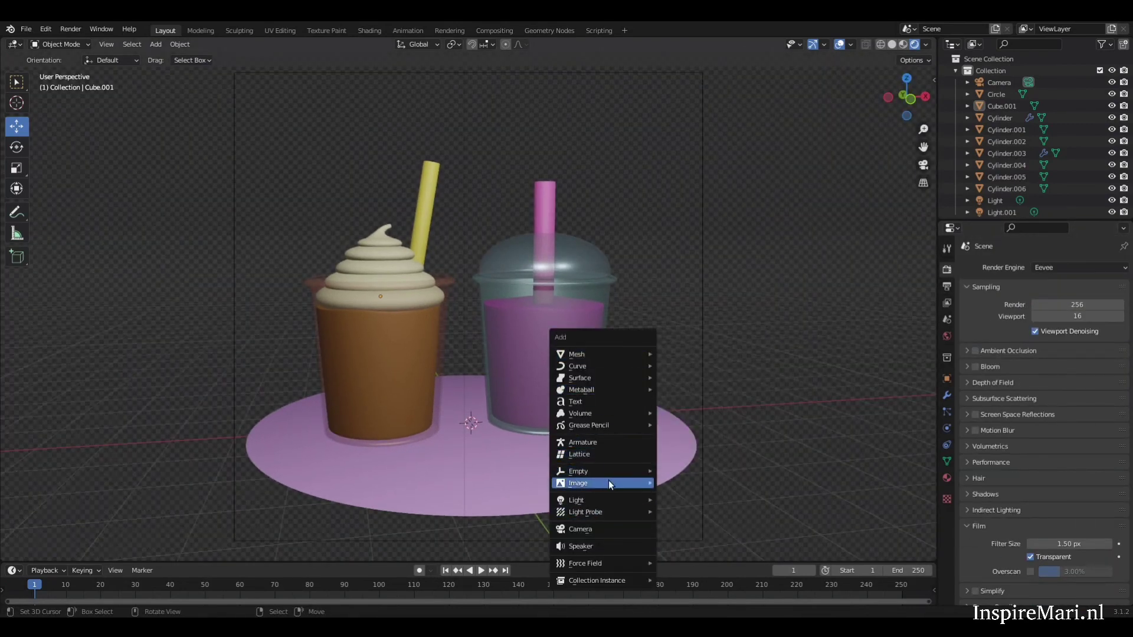
Add a Grease Pencil stroke off to the left and give it a Line Art modifier.
left_click(696, 438)
key("g")
left_click(305, 462)
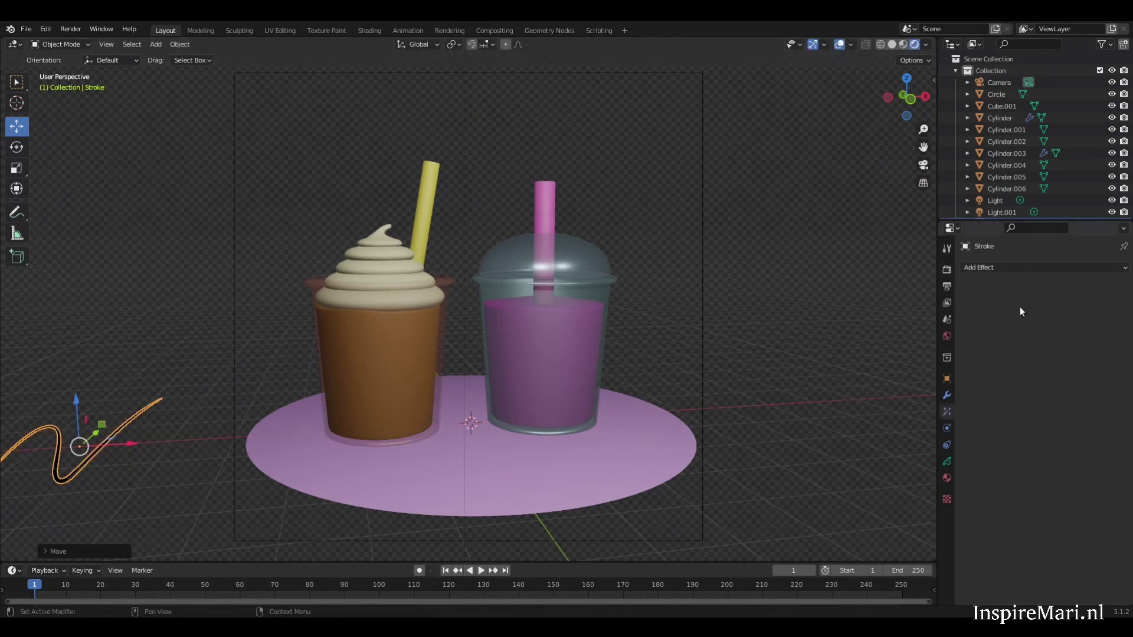
left_click(947, 396)
left_click(983, 268)
left_click(1060, 349)
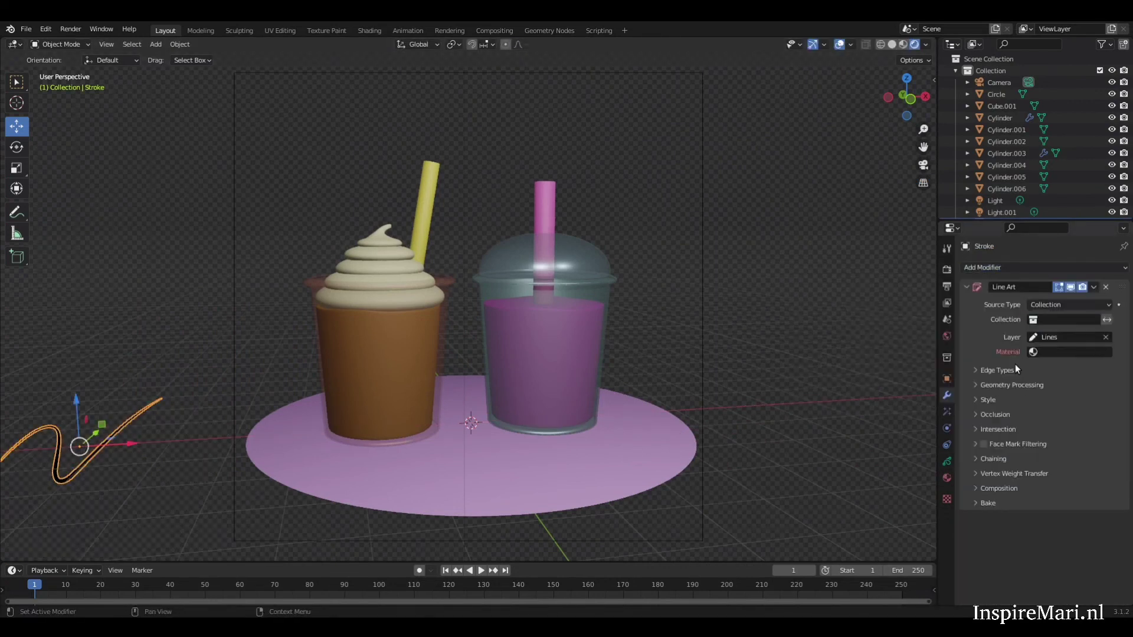
Set the Line Art source to Collection and choose its layer.
left_click(1062, 319)
left_click(1050, 338)
left_click(1068, 319)
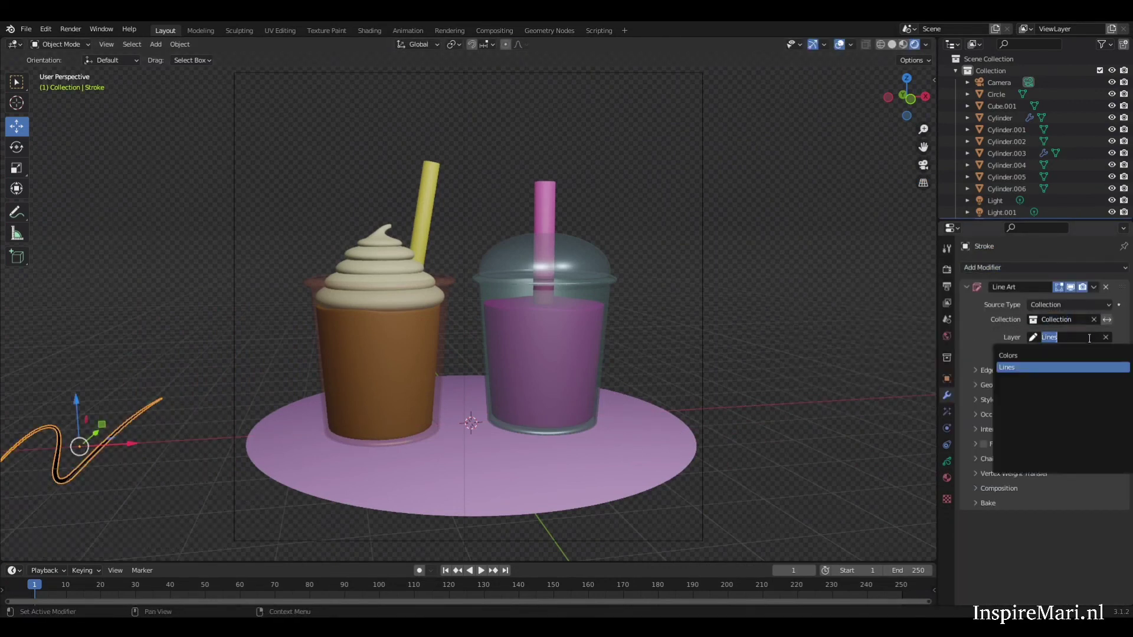
left_click(947, 412)
left_click(1001, 266)
left_click(947, 461)
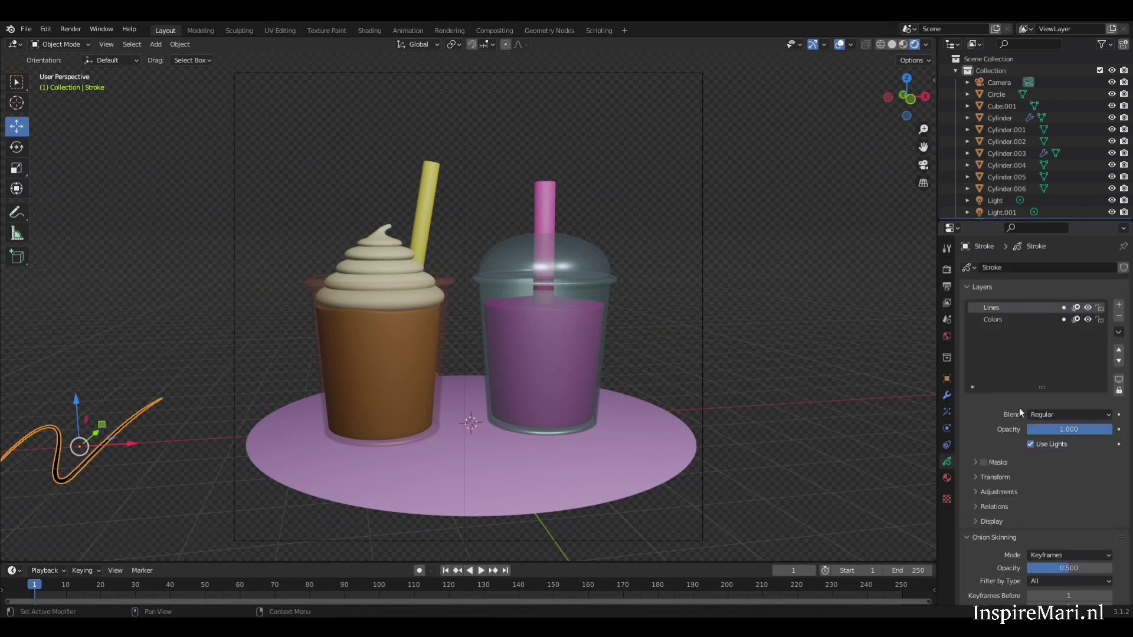
left_click(946, 395)
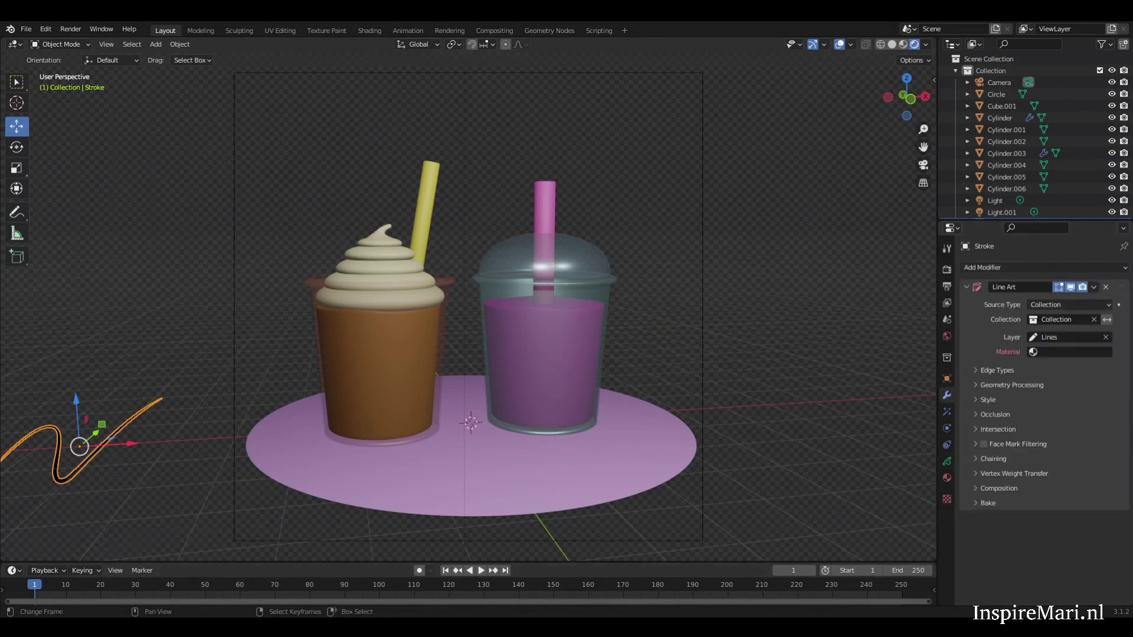
Set the Line Art outline material to Black.
left_click(1062, 352)
left_click(1040, 370)
left_click(1064, 352)
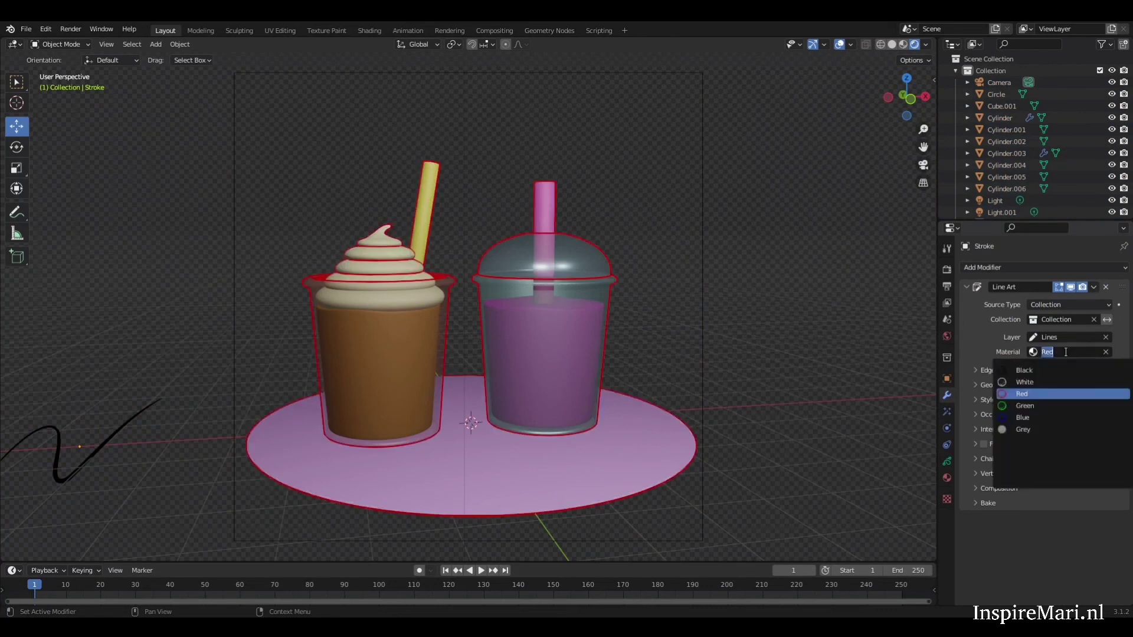
left_click(1051, 417)
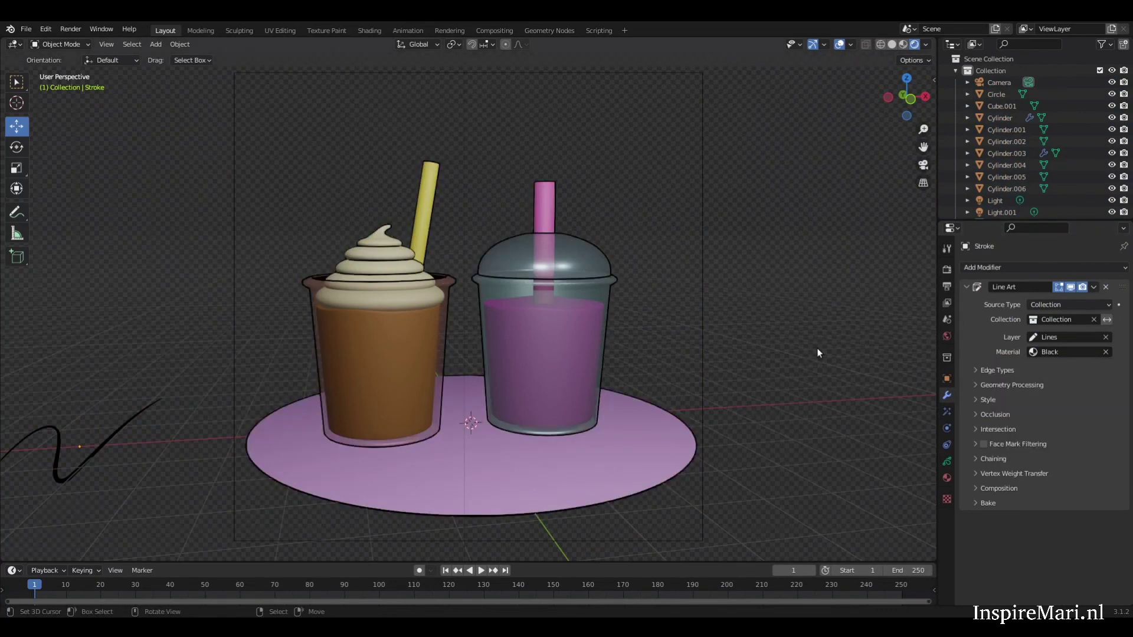
Start moving the whipped cream vertically, cancel, and deselect everything.
left_click(367, 254)
key("g")
key("z")
right_click(379, 251)
left_click(663, 384)
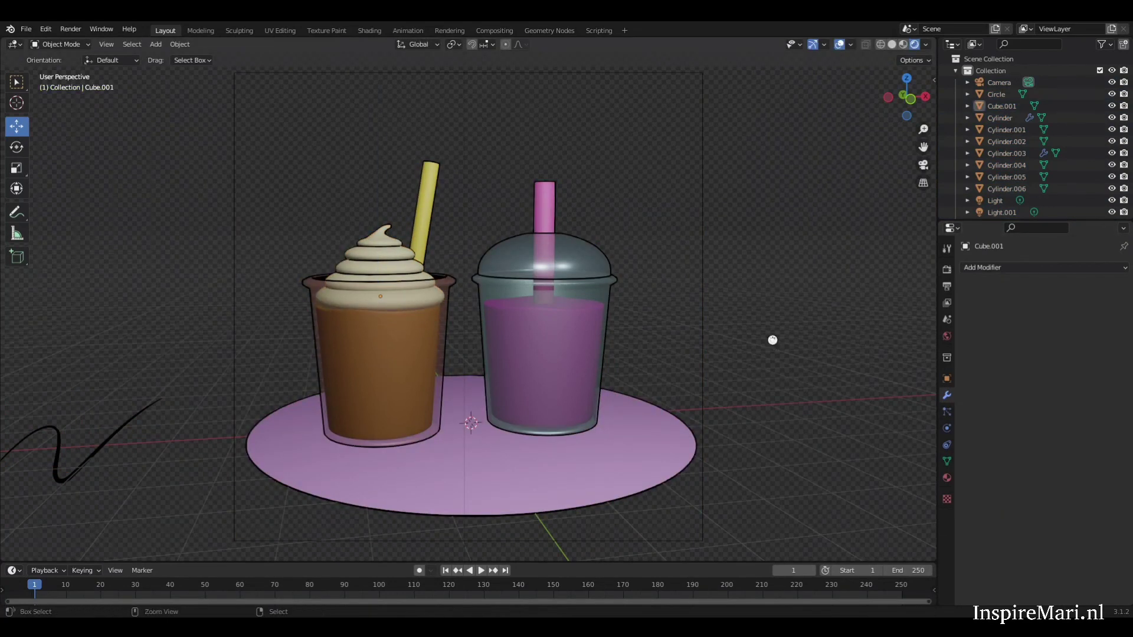